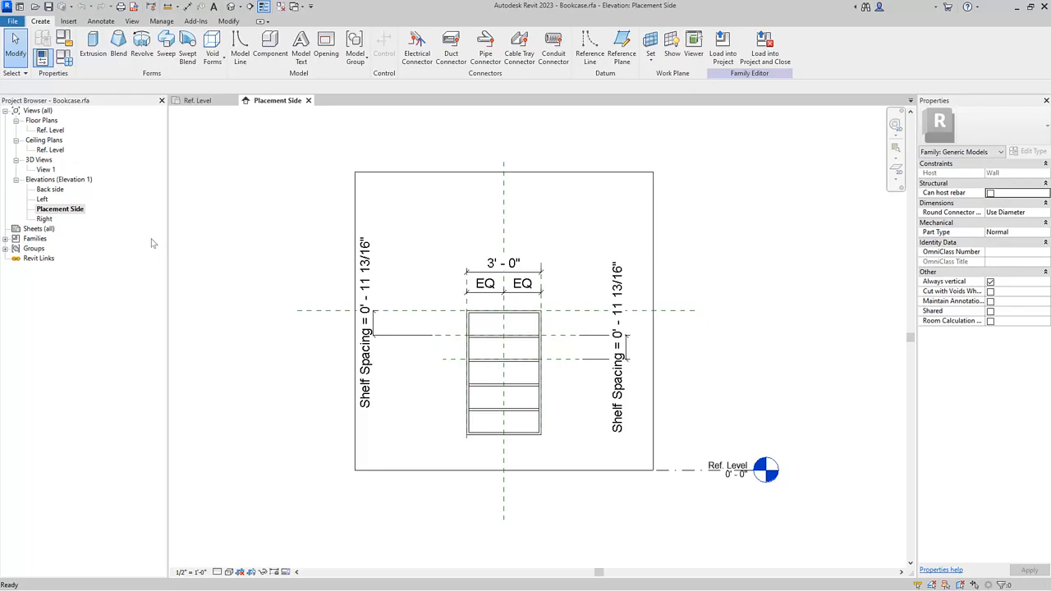
# Label the bookcase's overall width dimension with the Unit Width parameter.
pyautogui.click(501, 274)
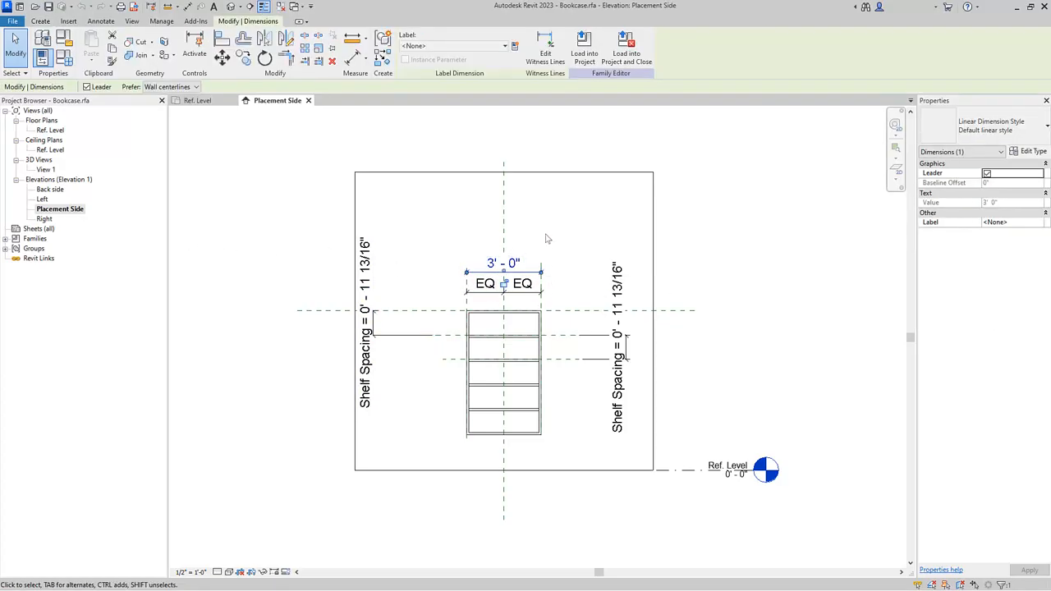
pyautogui.click(497, 47)
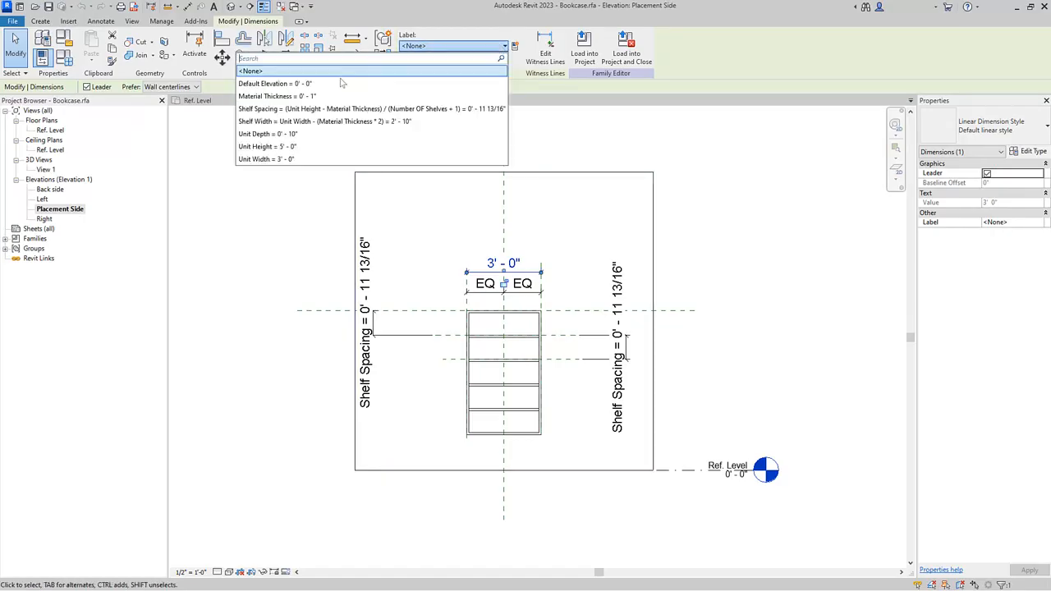
pyautogui.click(272, 159)
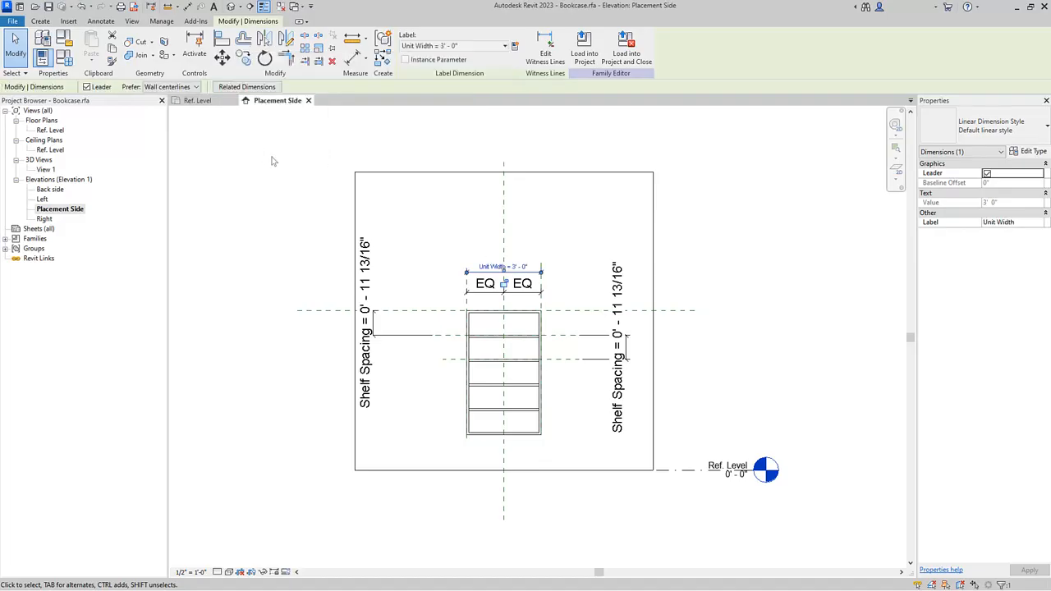
pyautogui.click(272, 161)
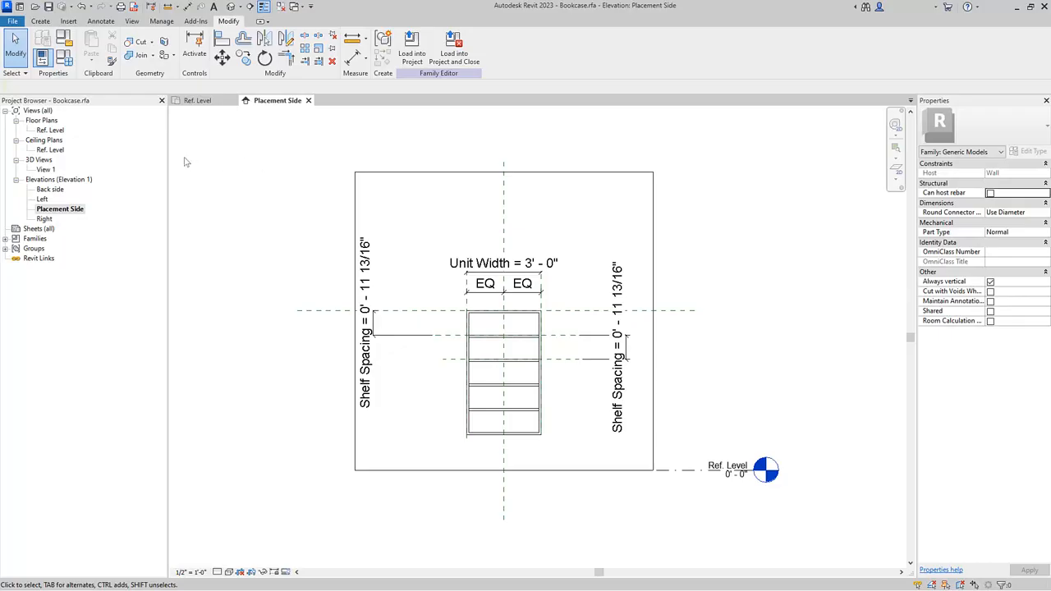
# Open the Left elevation and label the bookcase depth dimension with the Unit Depth parameter.
pyautogui.doubleClick(41, 200)
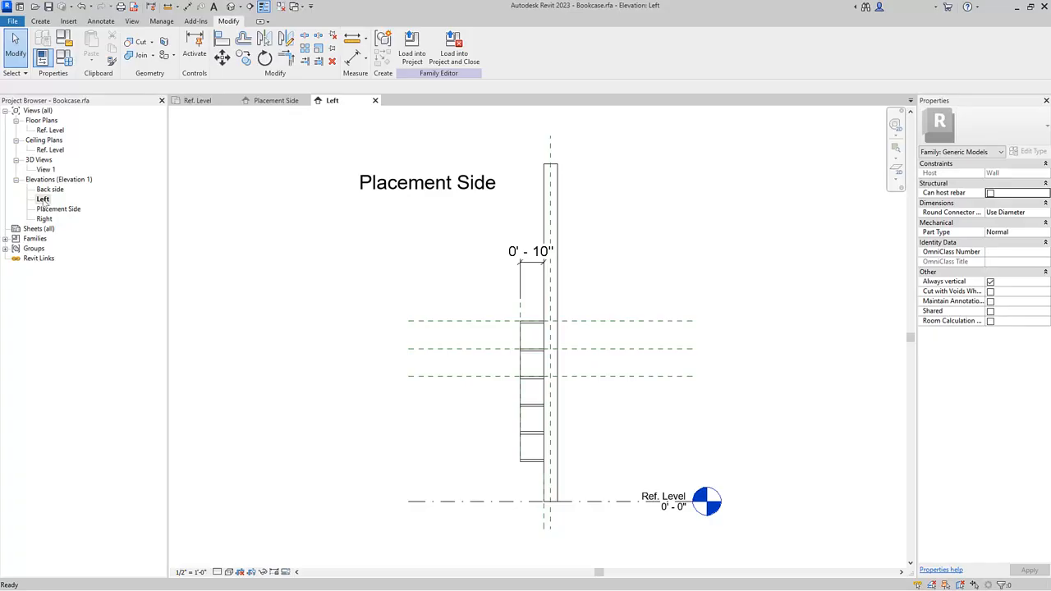
pyautogui.click(522, 256)
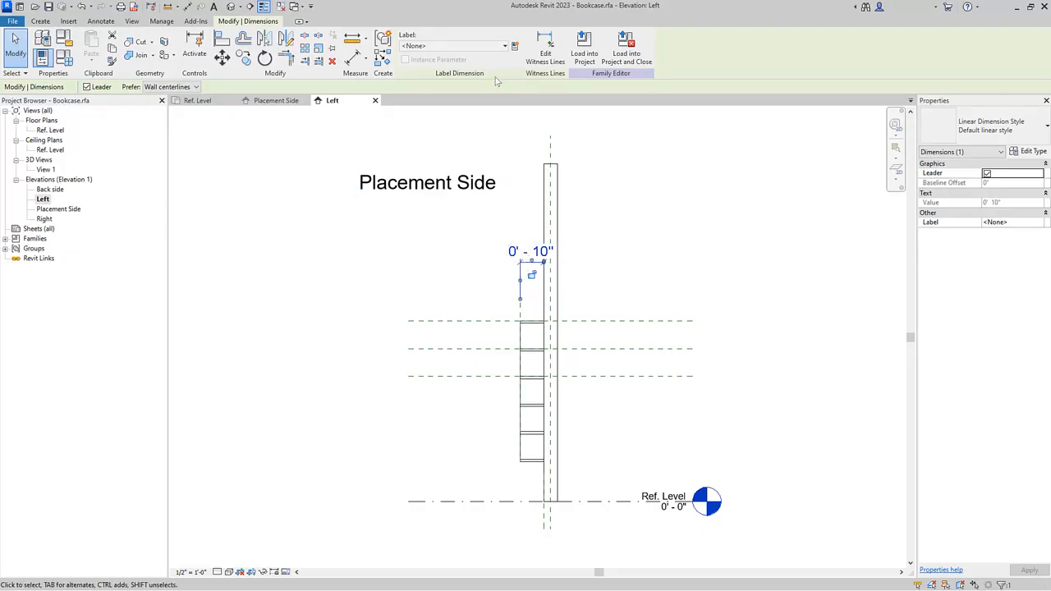
pyautogui.click(496, 51)
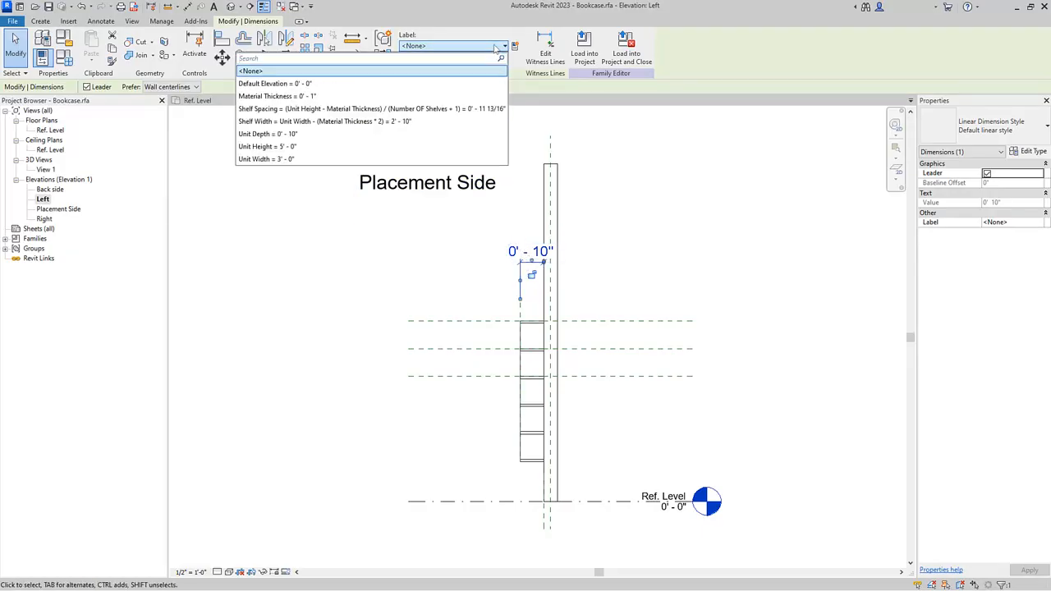
pyautogui.click(296, 134)
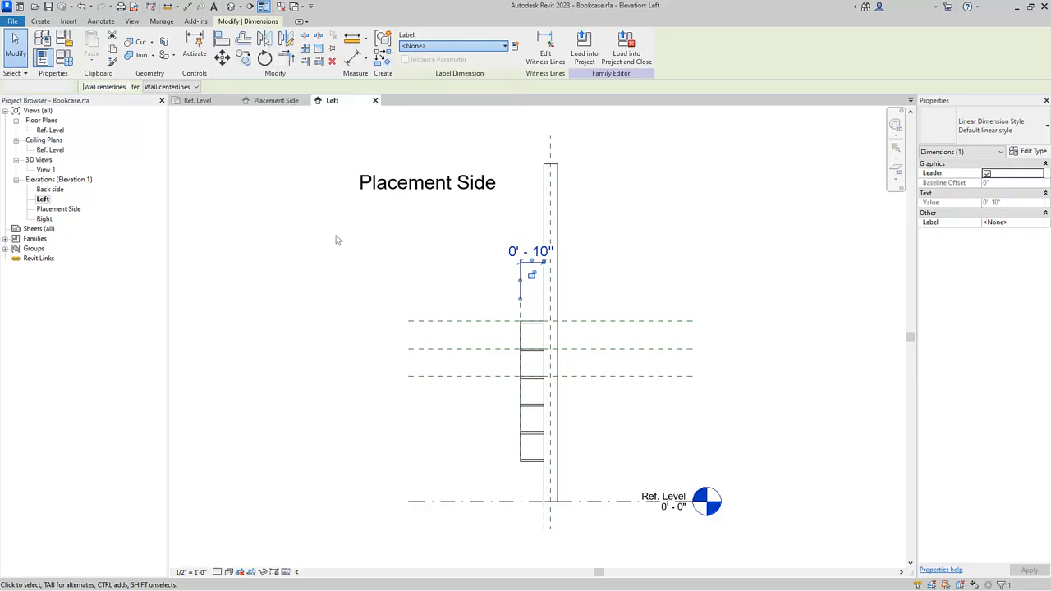
pyautogui.click(336, 239)
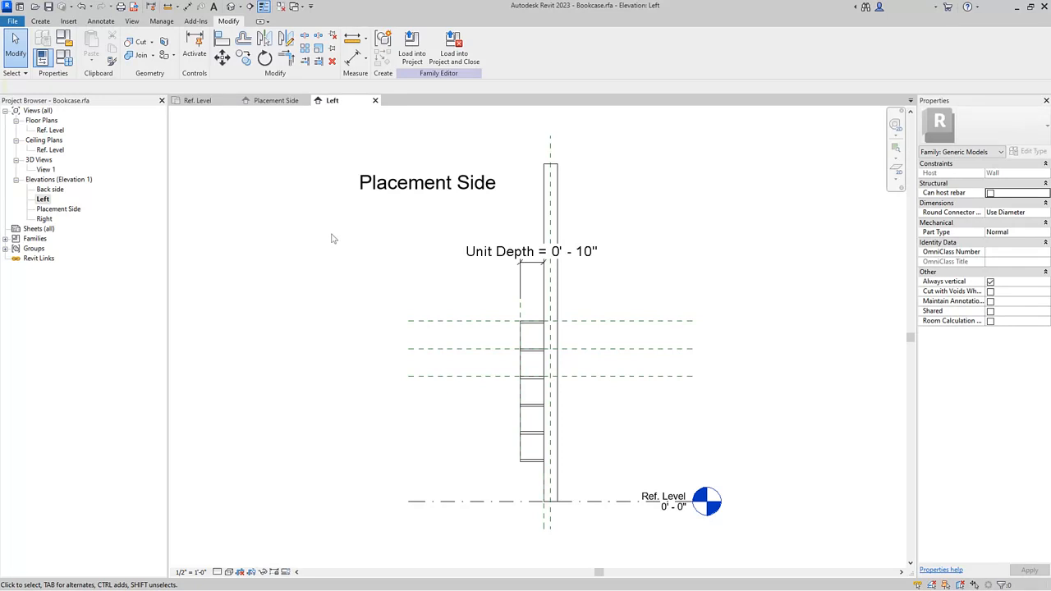
# Open 3D View 1 and expand the Carcass and Panel families under Generic Models in the project browser.
pyautogui.doubleClick(45, 170)
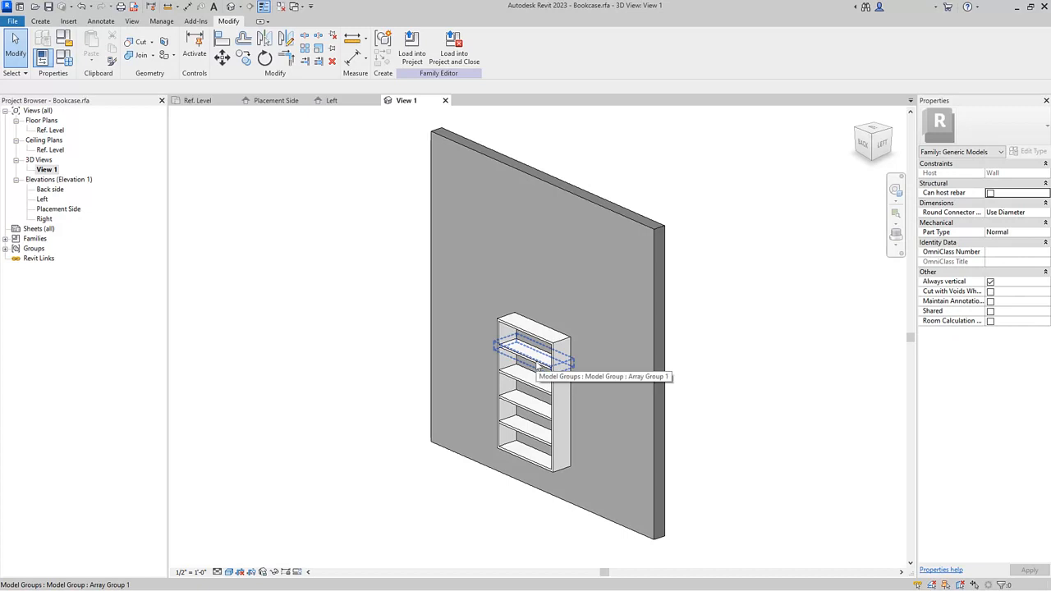
pyautogui.press('Tab')
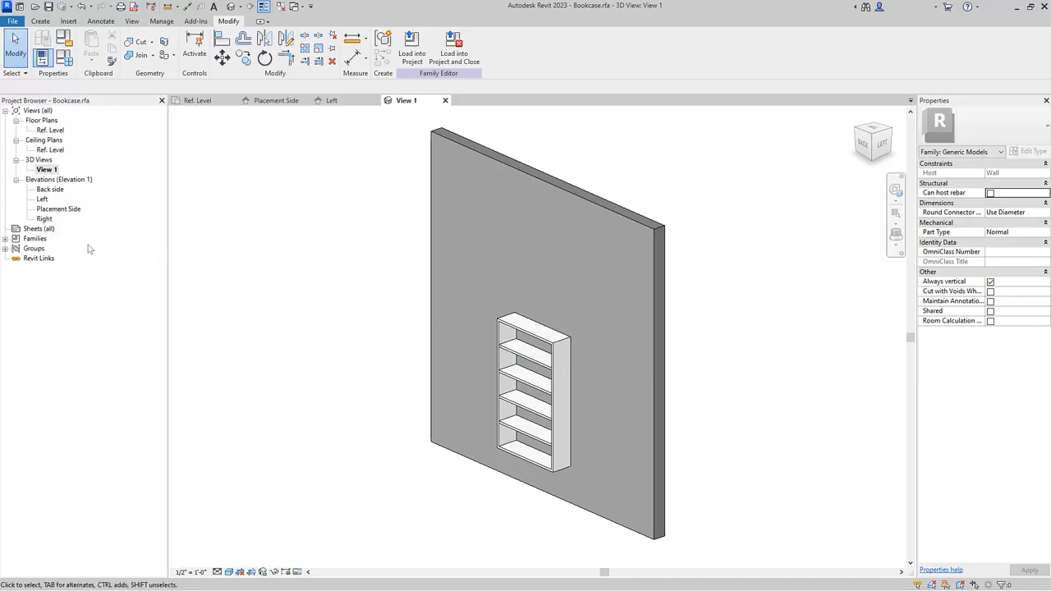
pyautogui.click(6, 239)
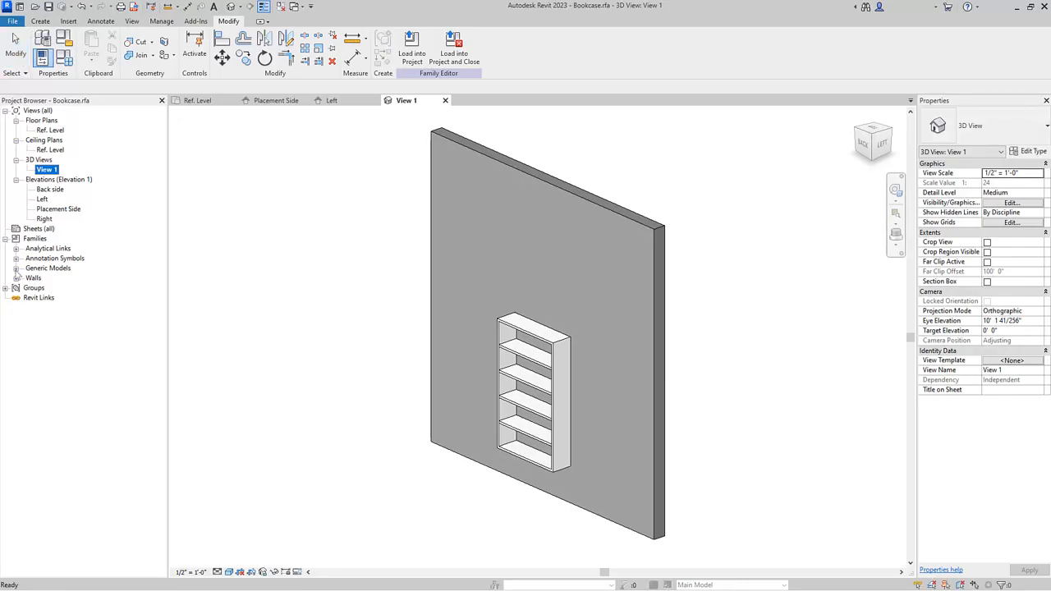
pyautogui.click(15, 269)
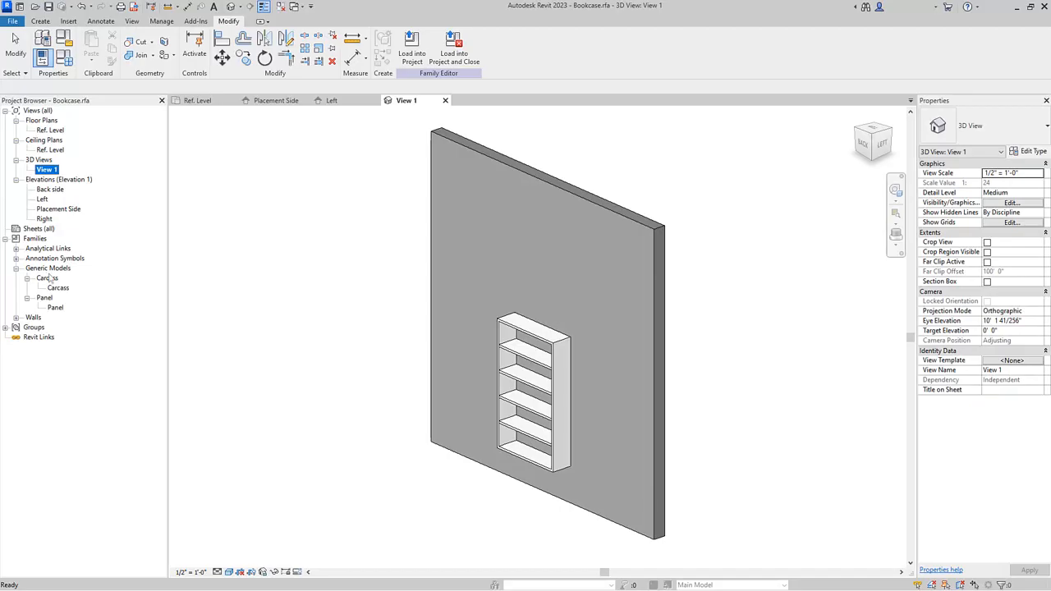
pyautogui.click(47, 278)
pyautogui.click(45, 298)
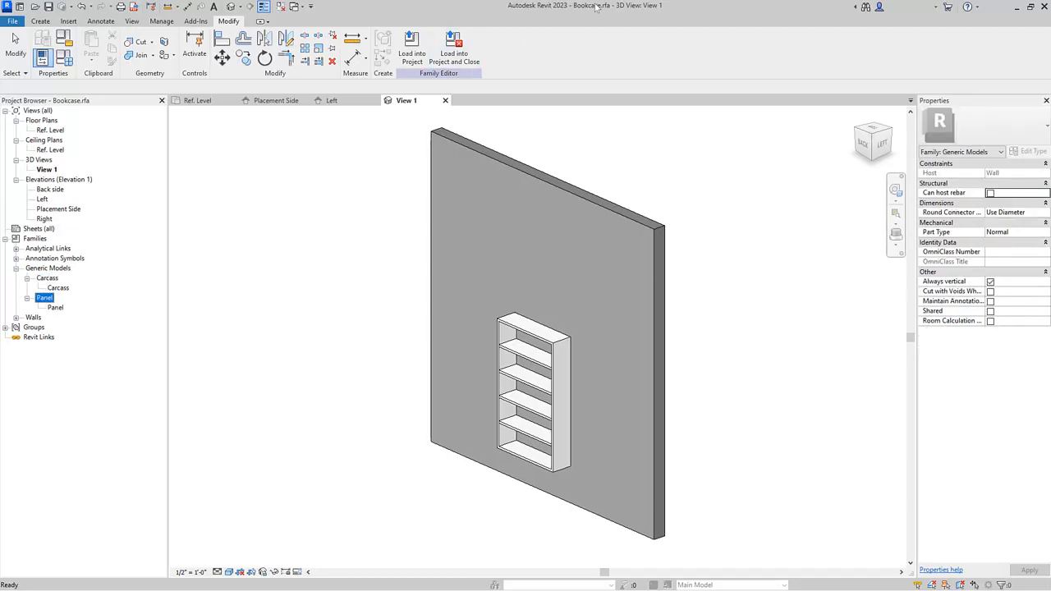
pyautogui.click(297, 231)
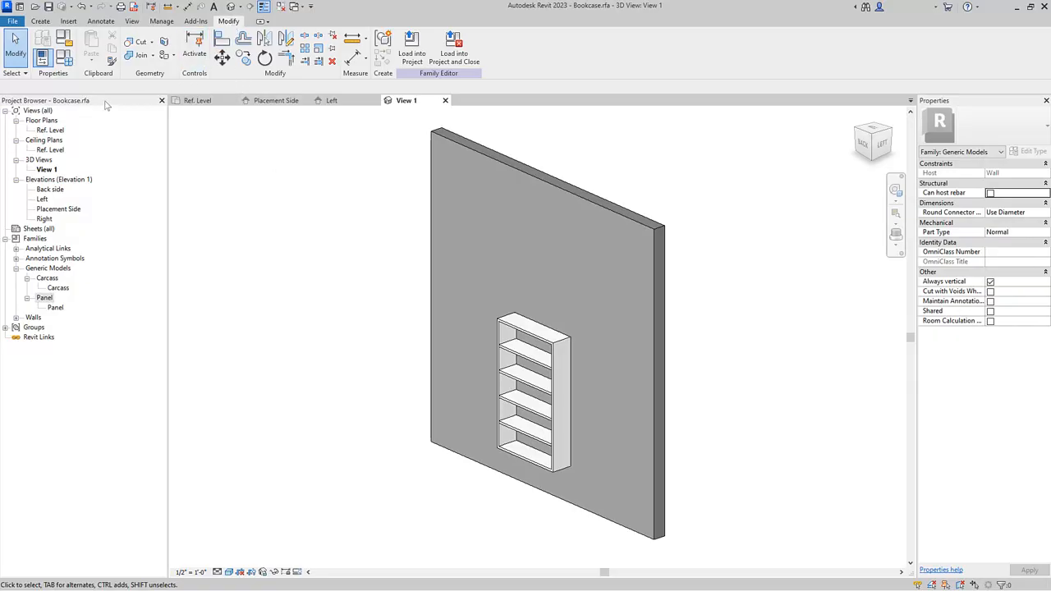
# Set Unit Width to 4' in the family types and apply the change.
pyautogui.click(64, 56)
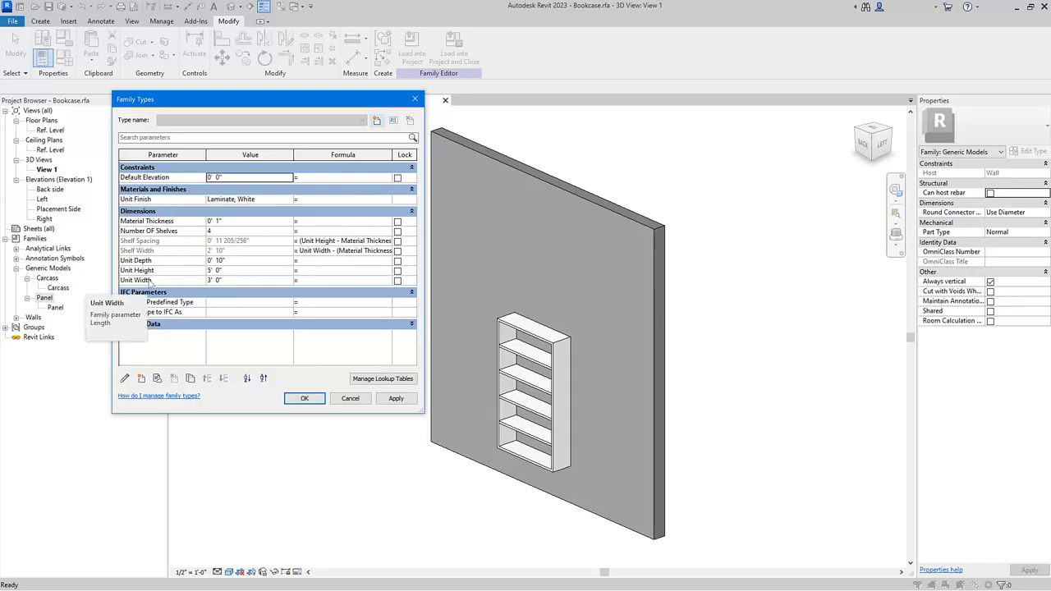
pyautogui.click(239, 284)
pyautogui.write('4')
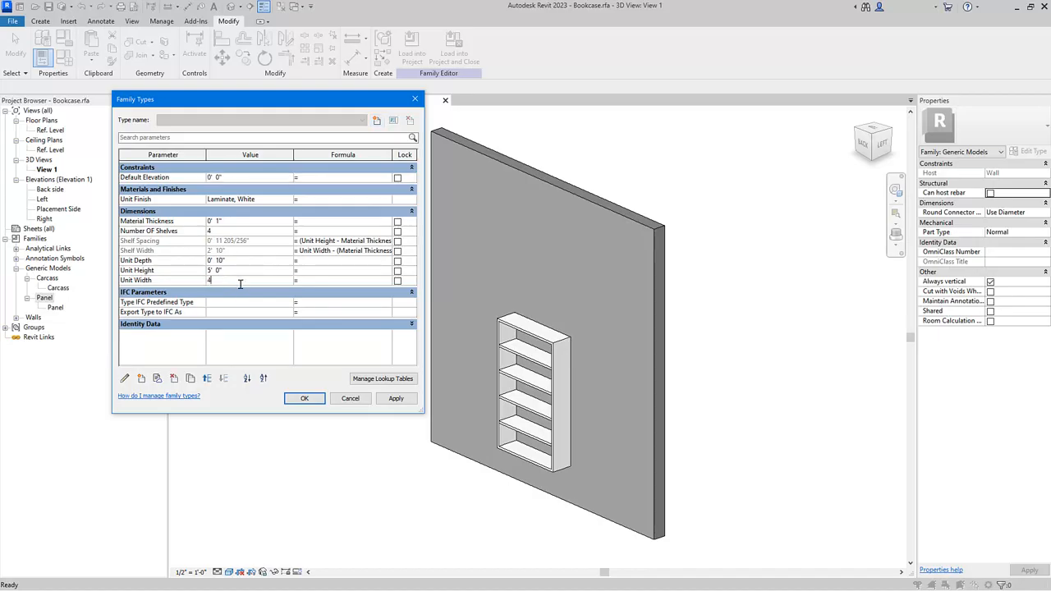
pyautogui.click(243, 305)
pyautogui.click(397, 399)
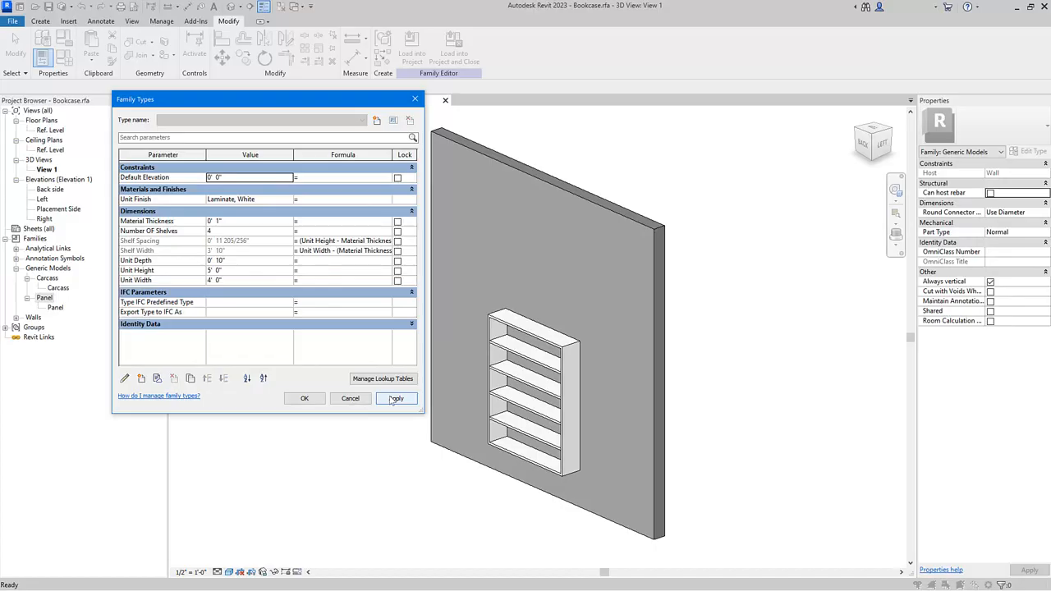
pyautogui.click(304, 399)
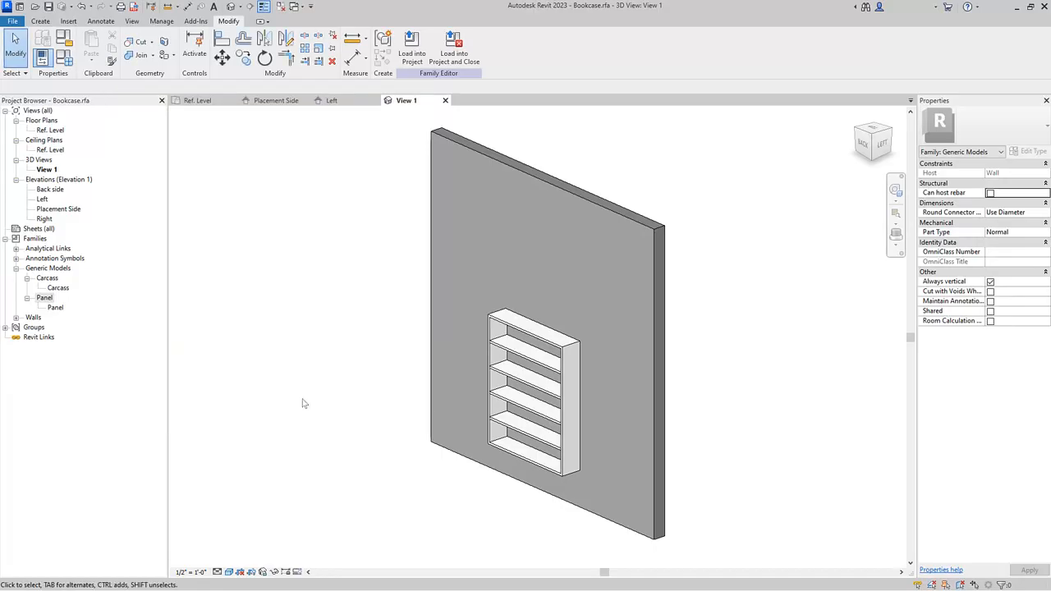
# Open the Panel type's properties and associate Panel Length with the Shelf Width family parameter.
pyautogui.click(45, 298)
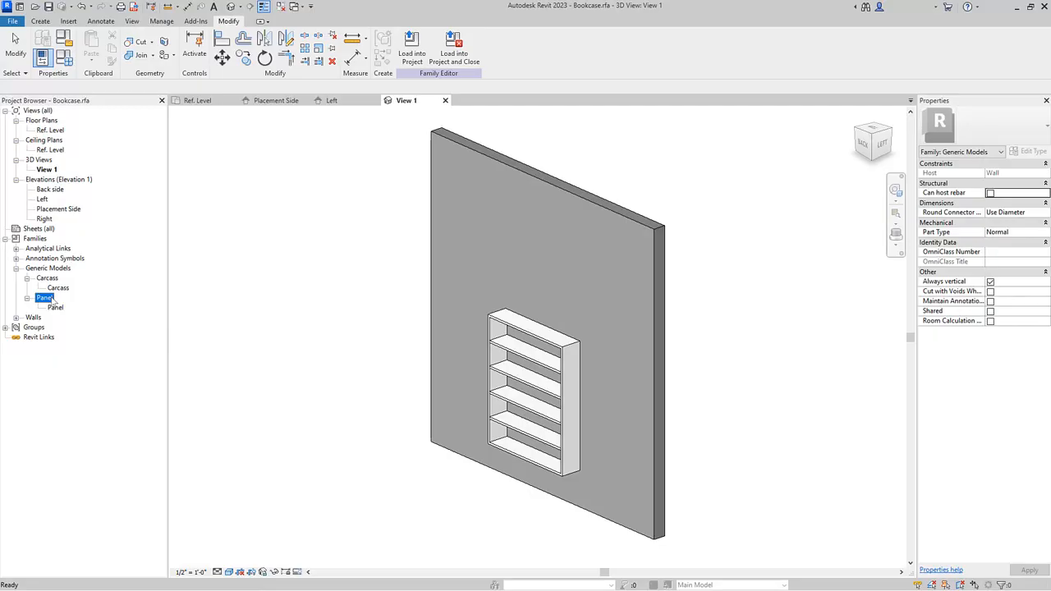
pyautogui.click(55, 308)
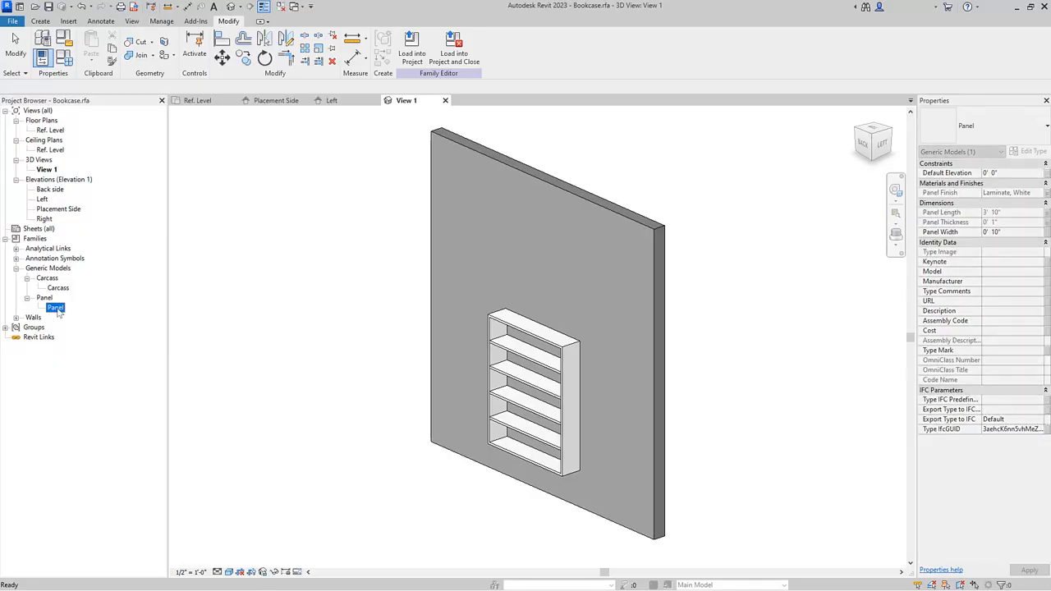
pyautogui.rightClick(58, 309)
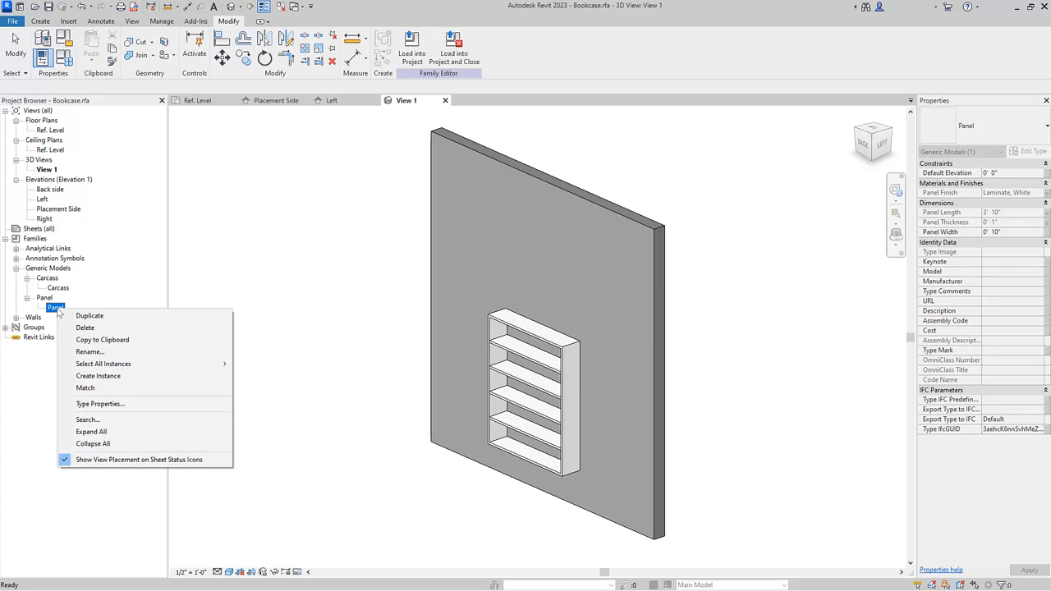
pyautogui.click(116, 405)
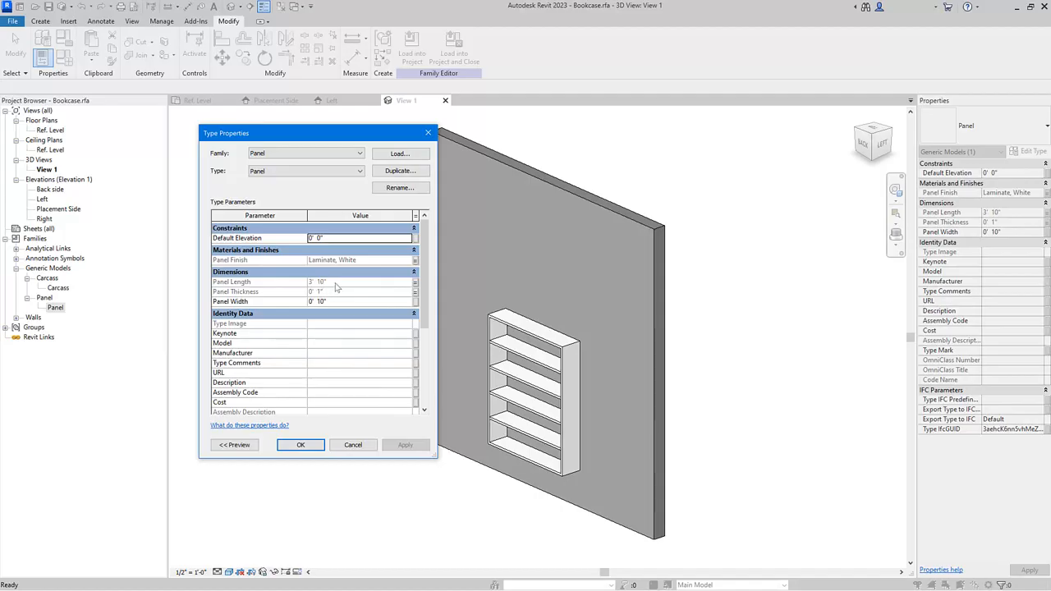
pyautogui.click(416, 282)
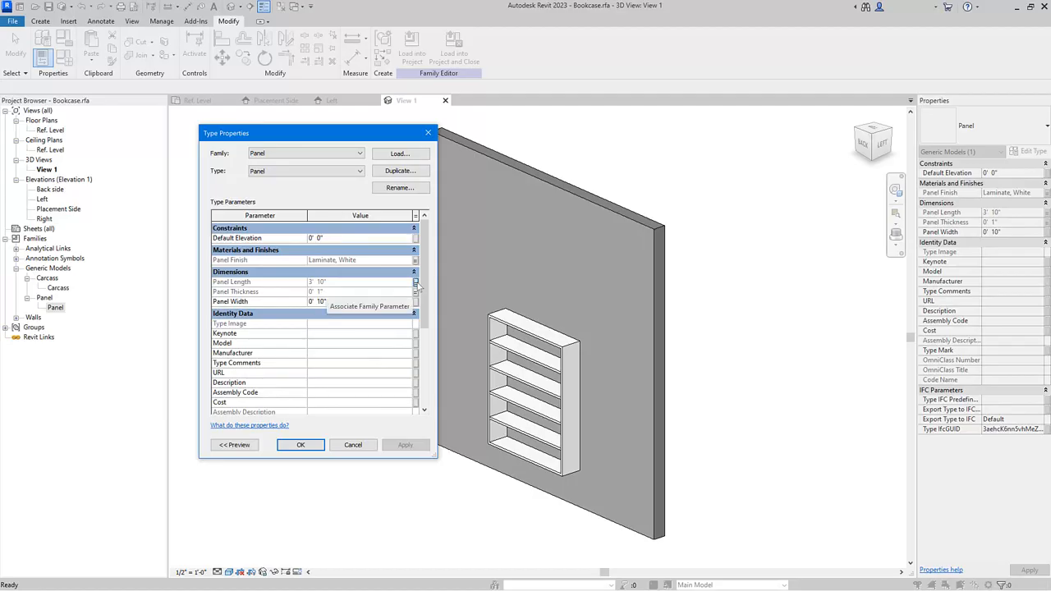
pyautogui.click(416, 282)
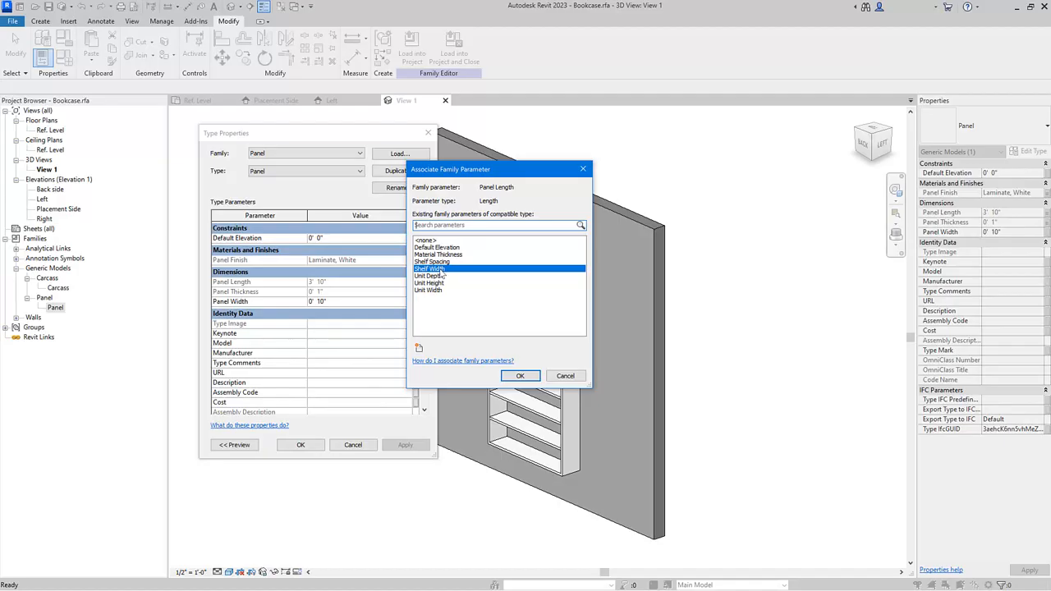
pyautogui.click(532, 380)
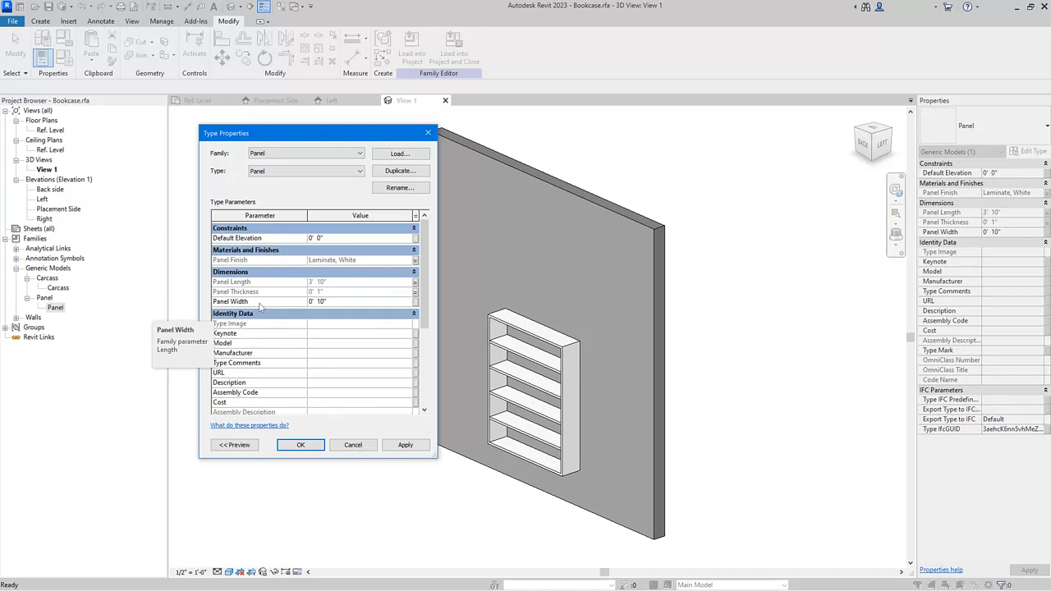
# Associate Panel Width with the Unit Depth family parameter and confirm the type properties.
pyautogui.click(415, 301)
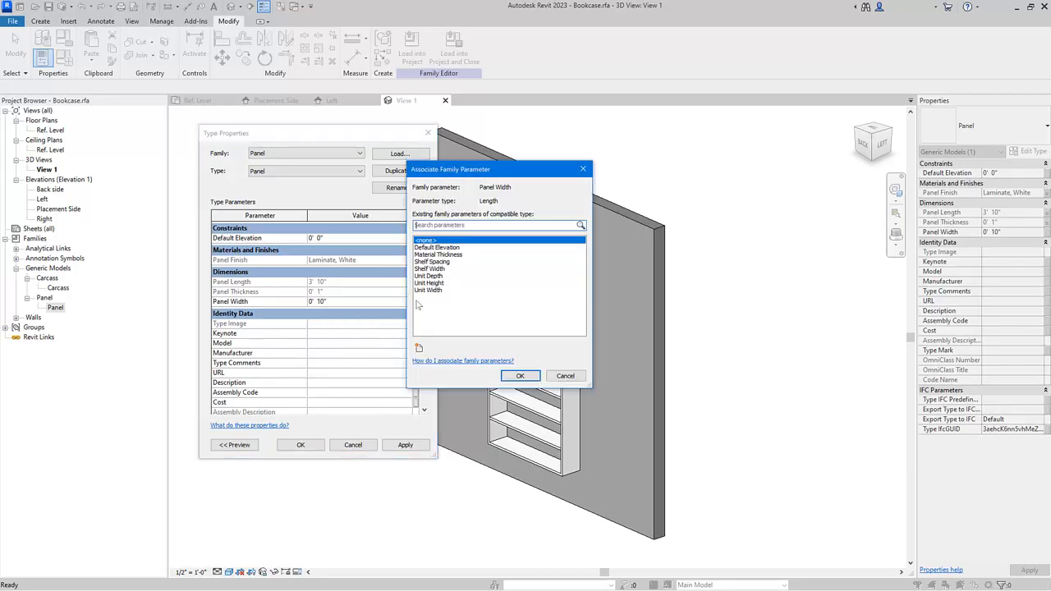
pyautogui.click(429, 277)
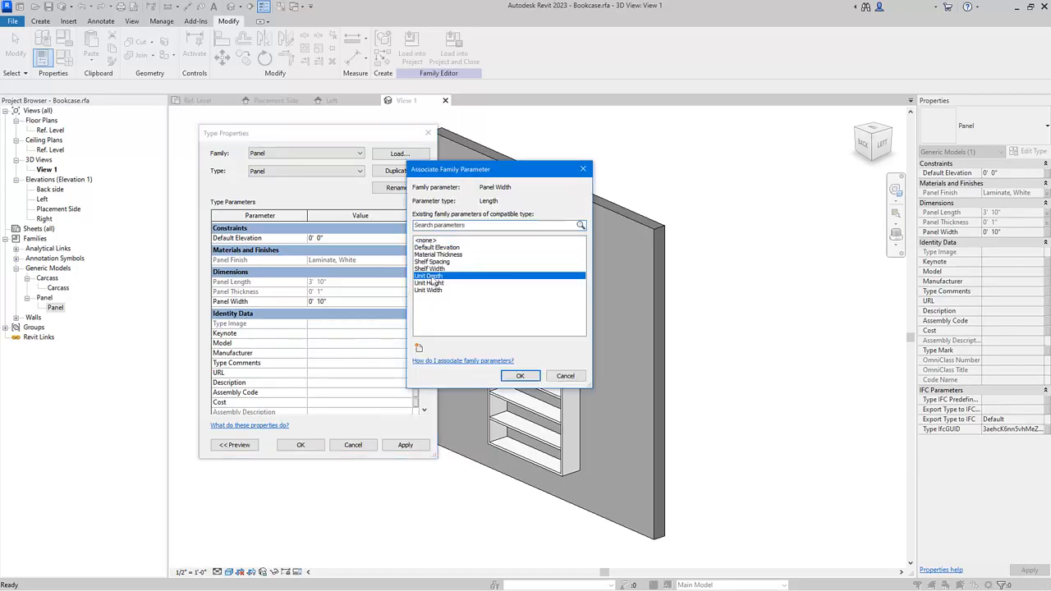
pyautogui.click(521, 376)
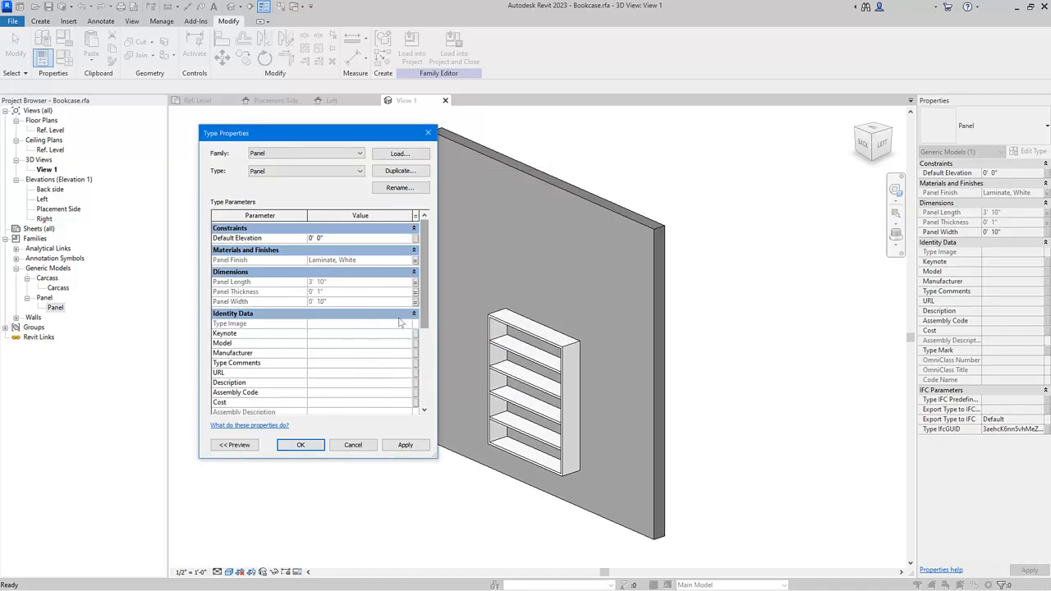
pyautogui.click(294, 450)
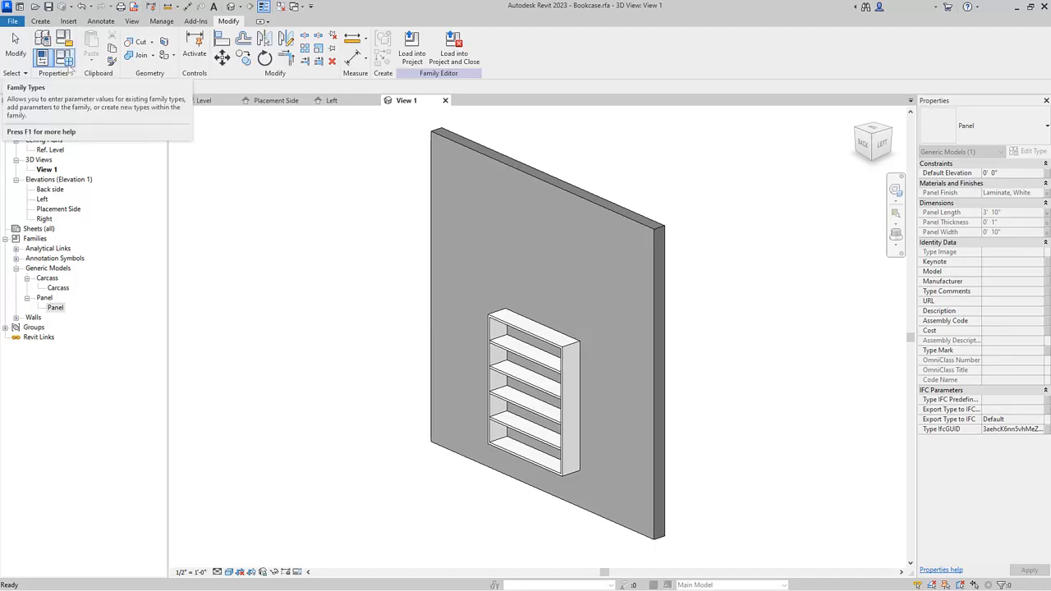
# Set Unit Depth to 6" in the family types and apply it to test the panels.
pyautogui.click(69, 66)
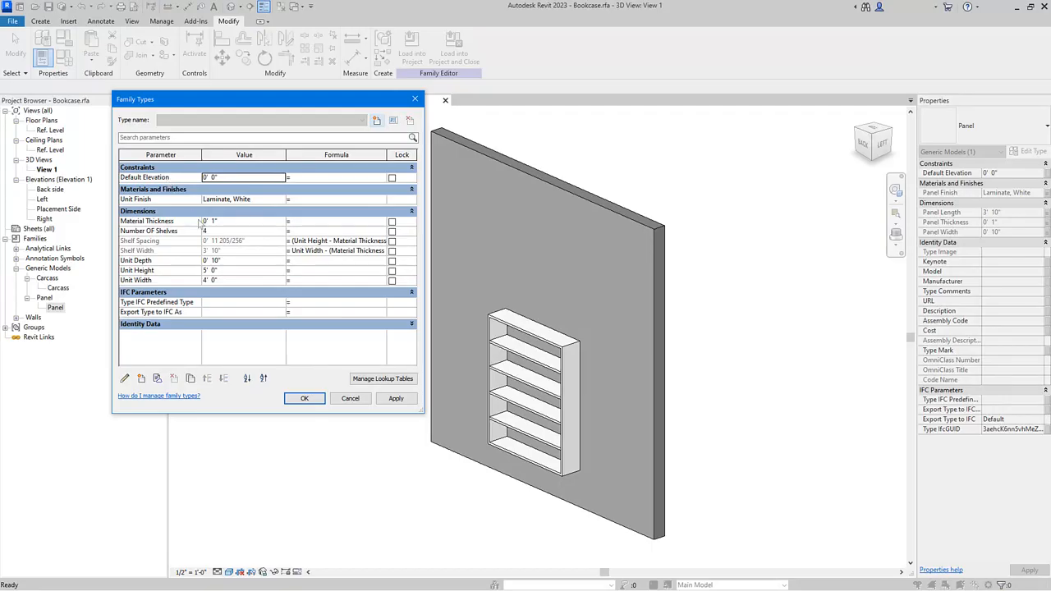
pyautogui.click(235, 264)
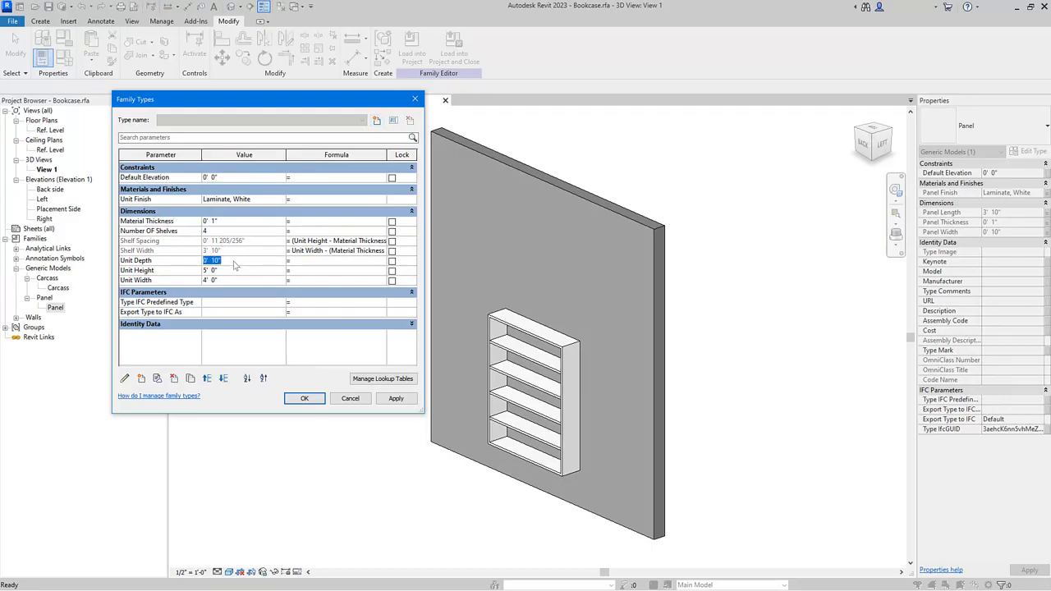
pyautogui.write('6')
pyautogui.click(398, 398)
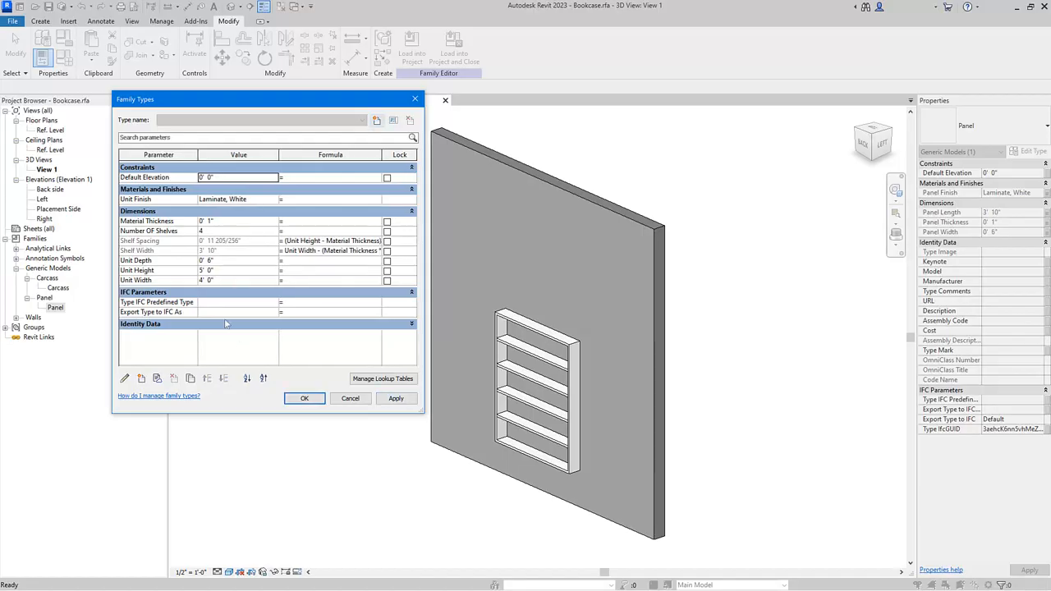
# Set Unit Depth to 10", apply, and close the family types.
pyautogui.click(221, 261)
pyautogui.write('10"')
pyautogui.click(403, 403)
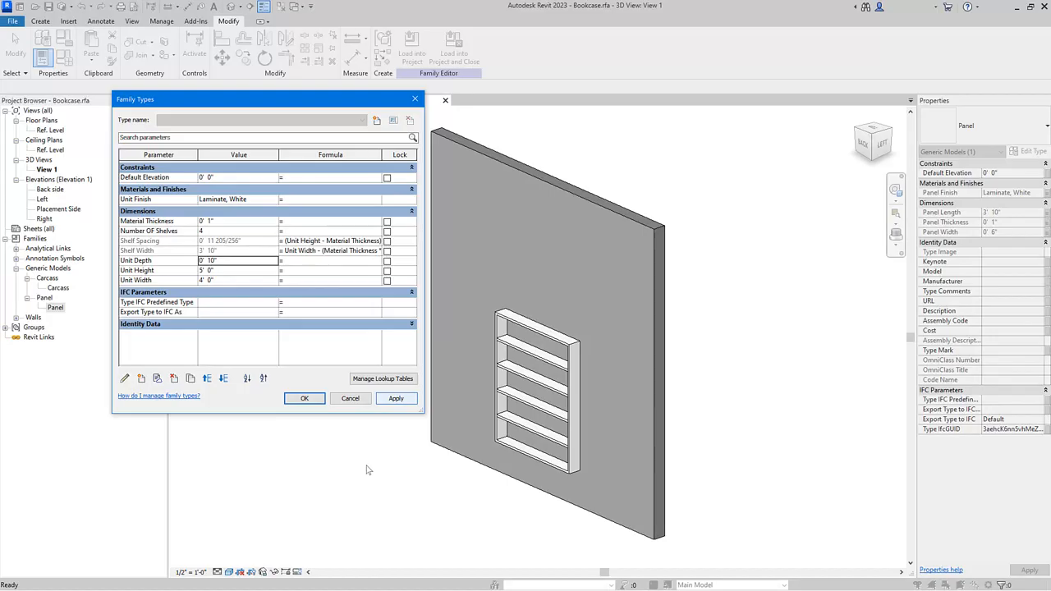
pyautogui.click(304, 399)
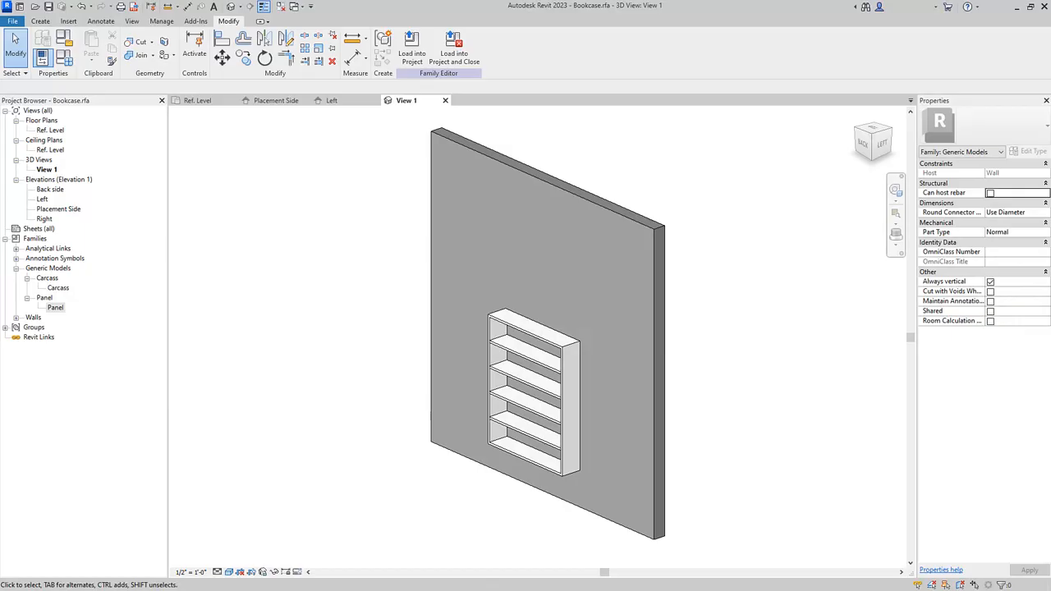
# Switch to the Shared Parameters project and tag the three bookcases in Bookcases Elevation 1 by category.
pyautogui.click(35, 9)
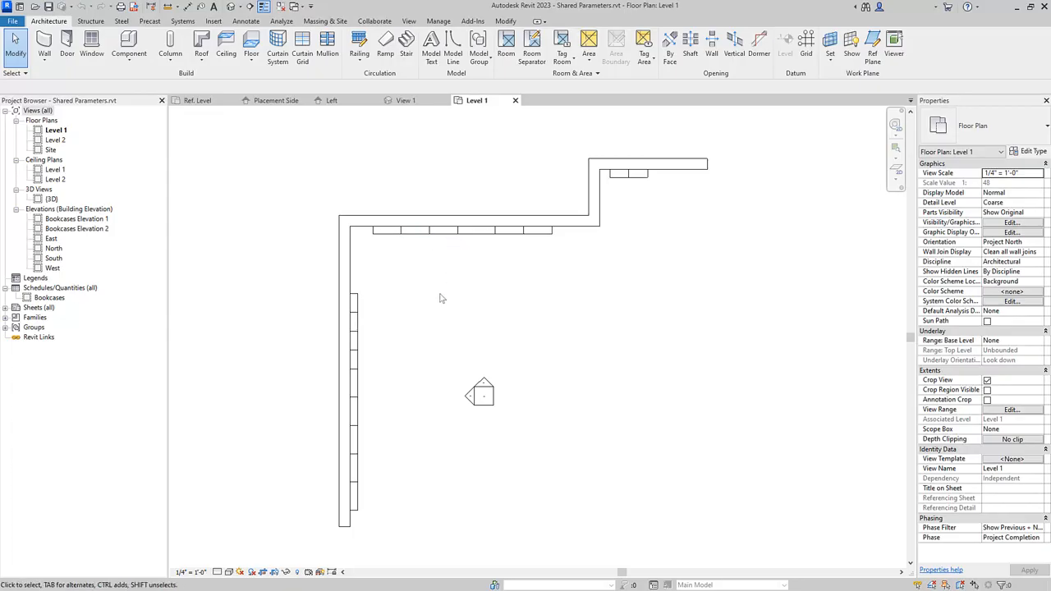
pyautogui.doubleClick(82, 219)
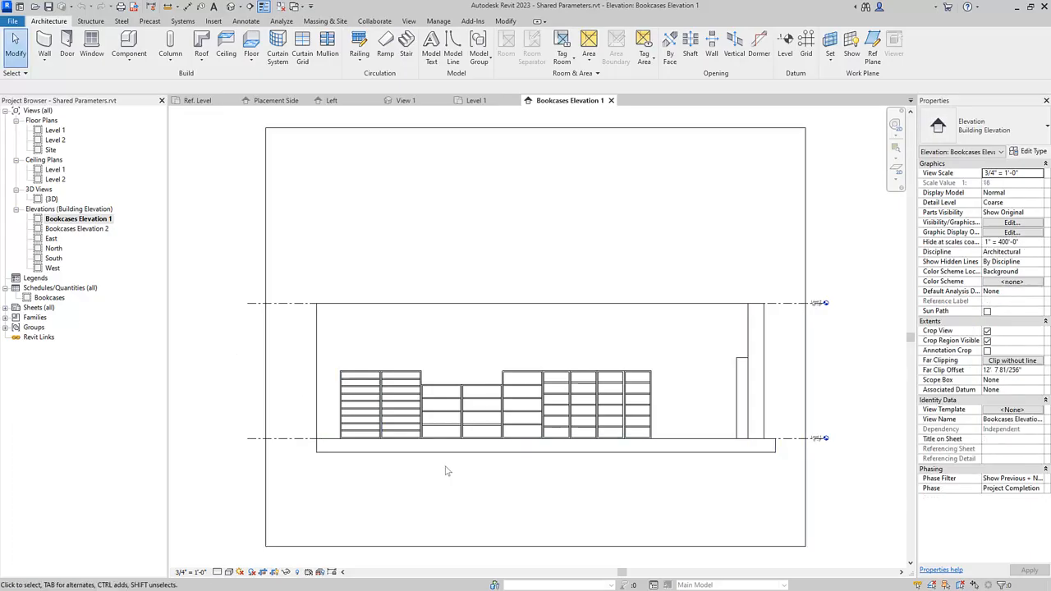
pyautogui.scroll(2, 447, 470)
pyautogui.scroll(2, 448, 470)
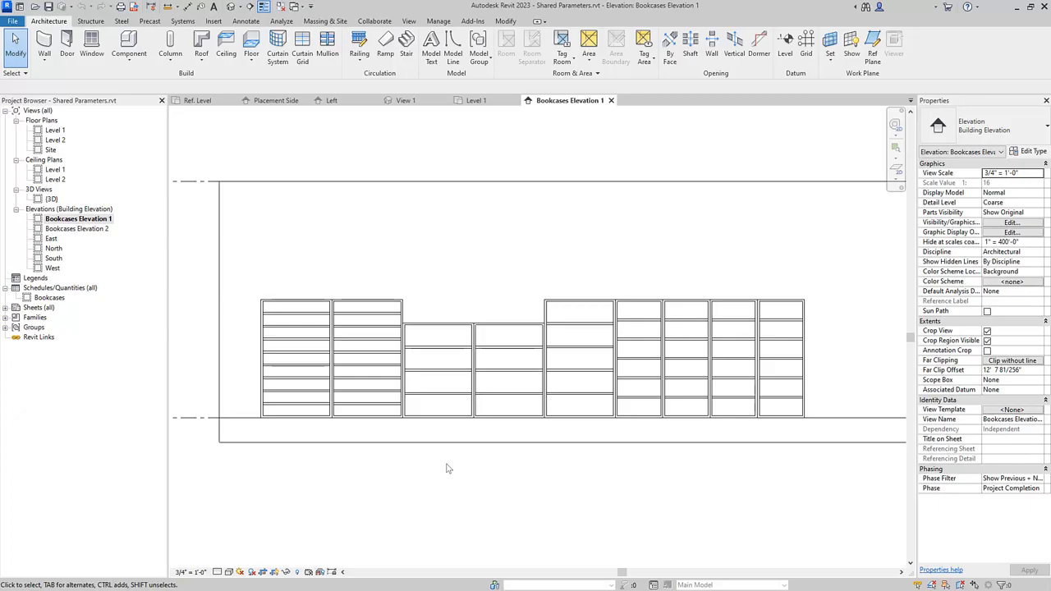
pyautogui.click(249, 22)
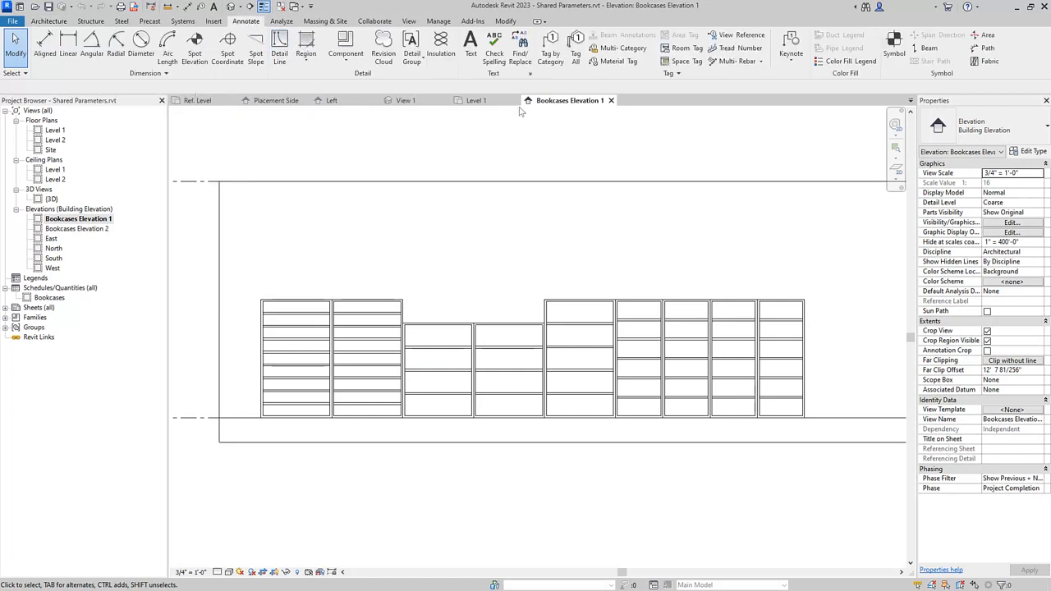
pyautogui.click(551, 54)
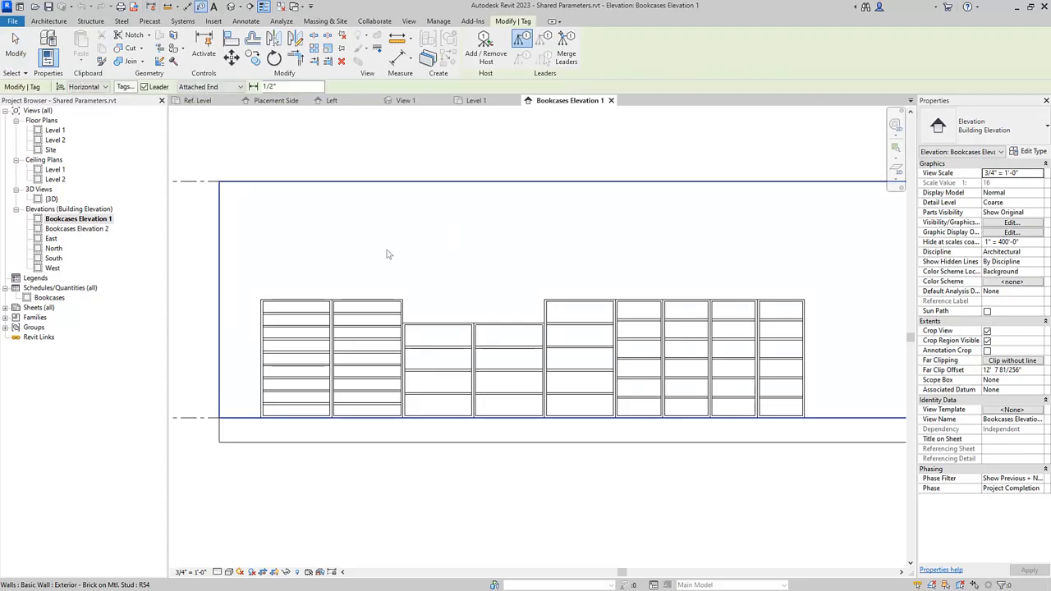
pyautogui.click(300, 304)
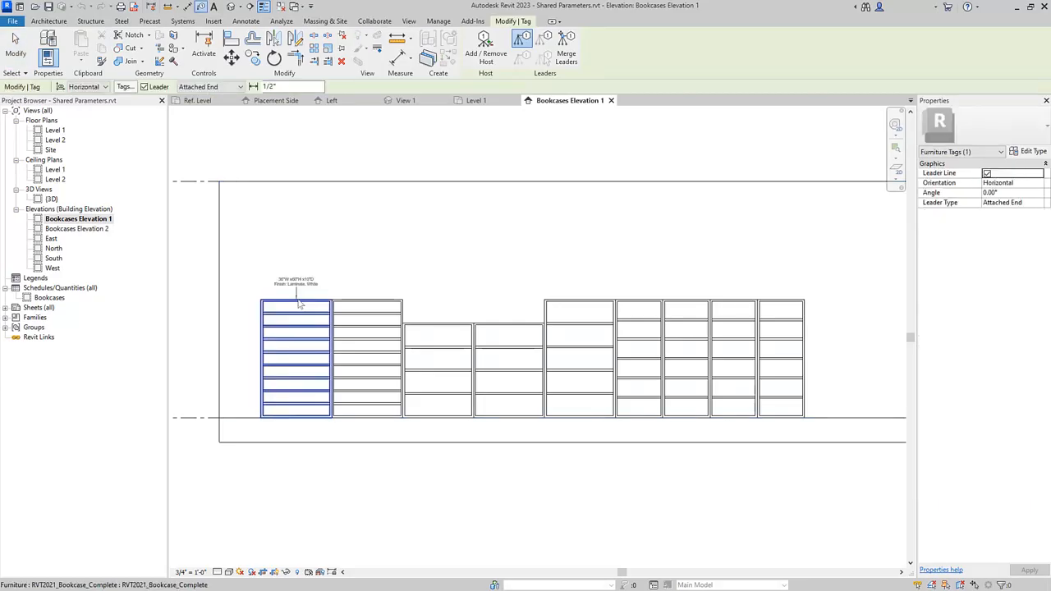
pyautogui.scroll(3, 299, 305)
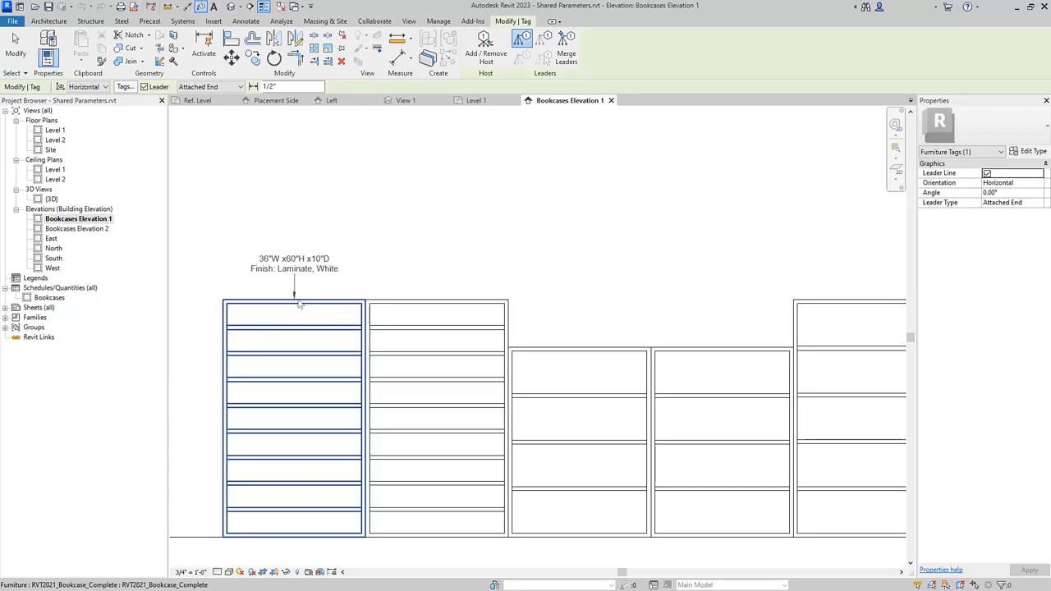
pyautogui.click(299, 304)
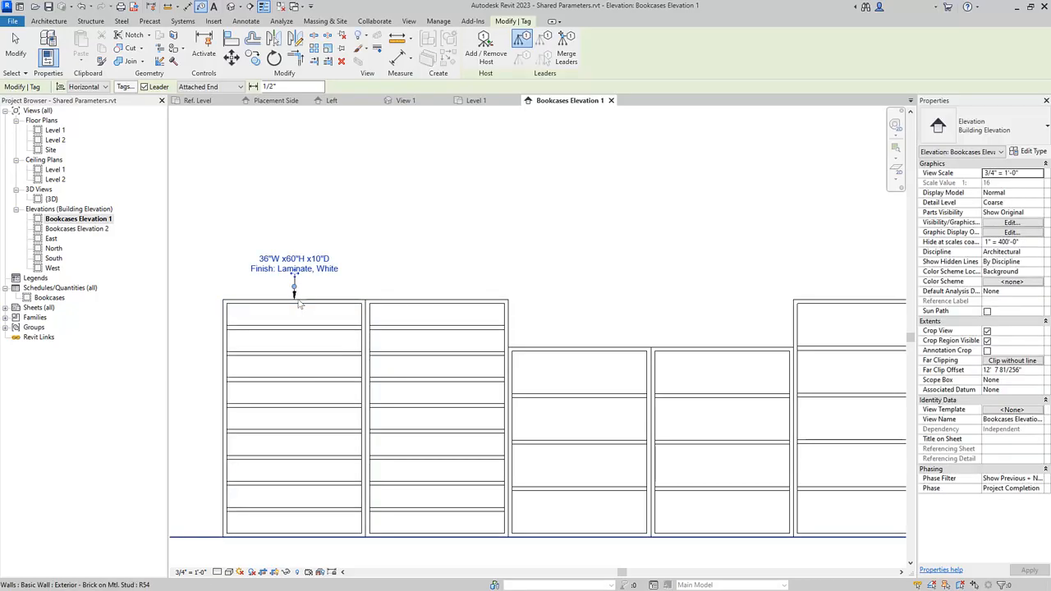
pyautogui.click(580, 349)
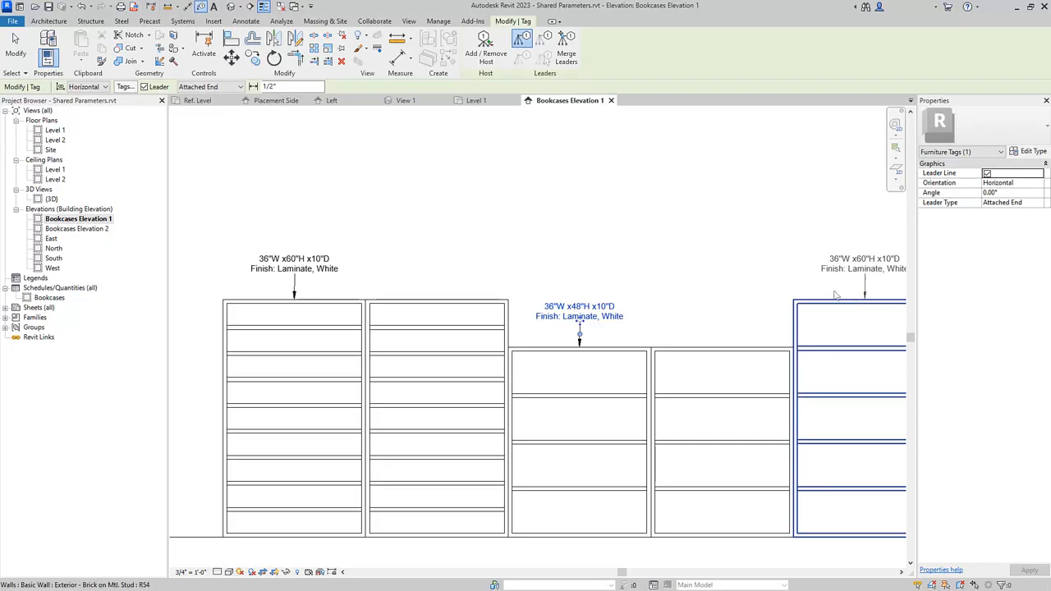
pyautogui.click(870, 300)
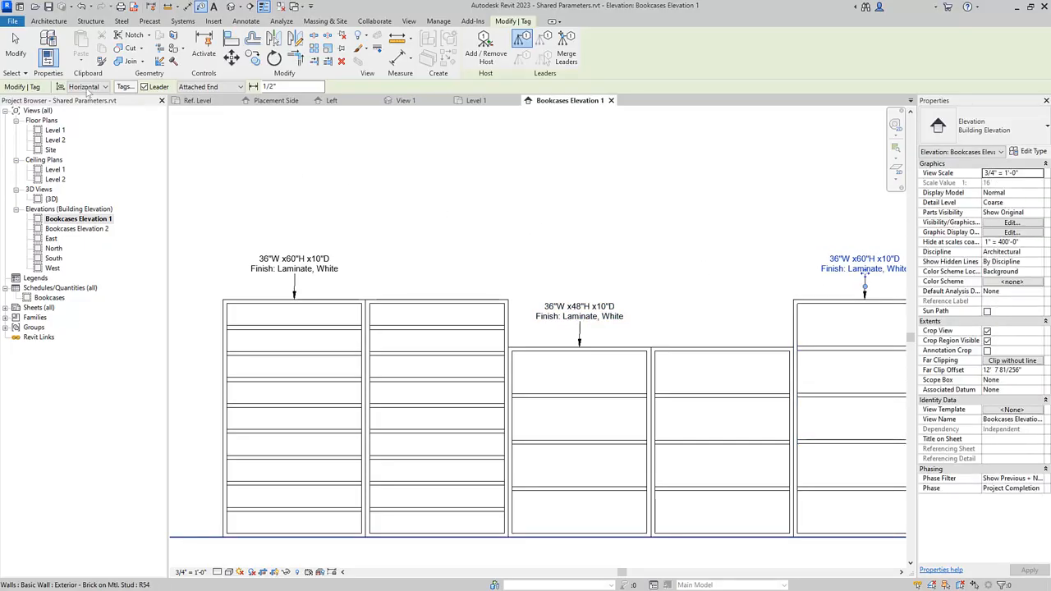
pyautogui.click(18, 57)
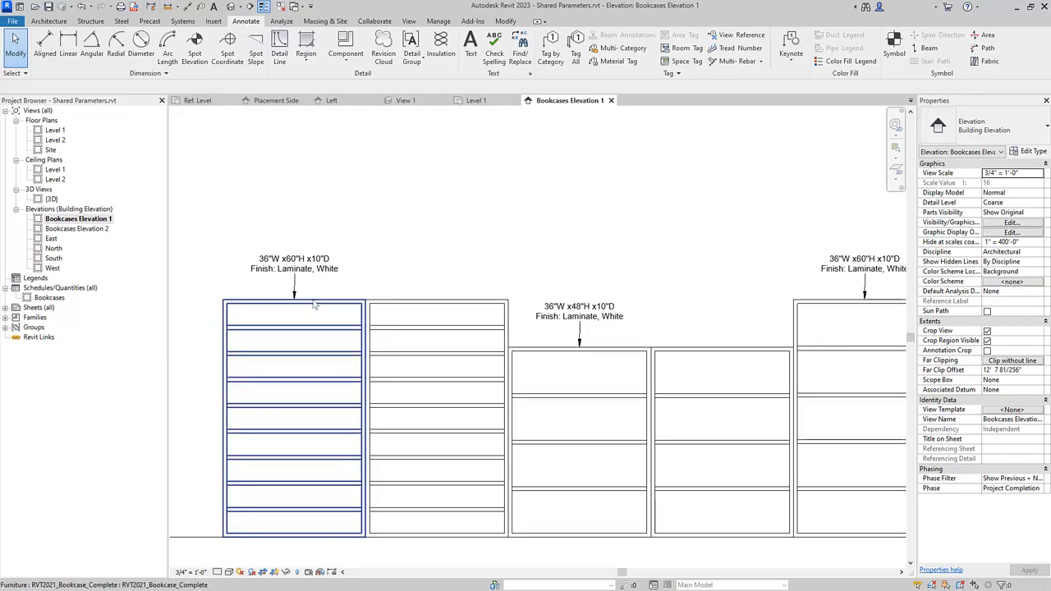
# Duplicate the first bookcase's type under the name 36" x 50" x 8".
pyautogui.click(324, 304)
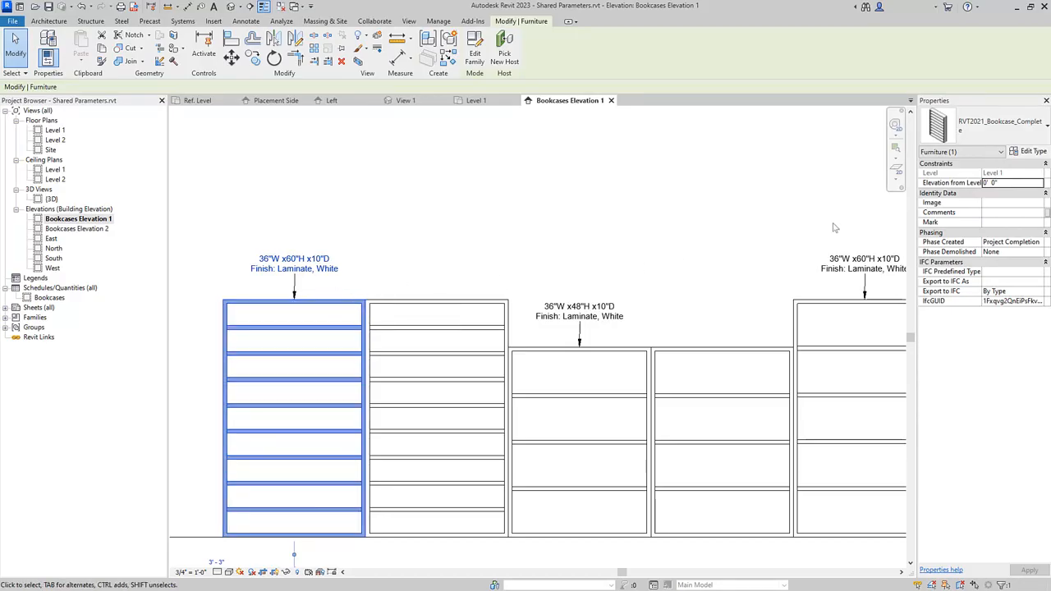
pyautogui.click(1038, 153)
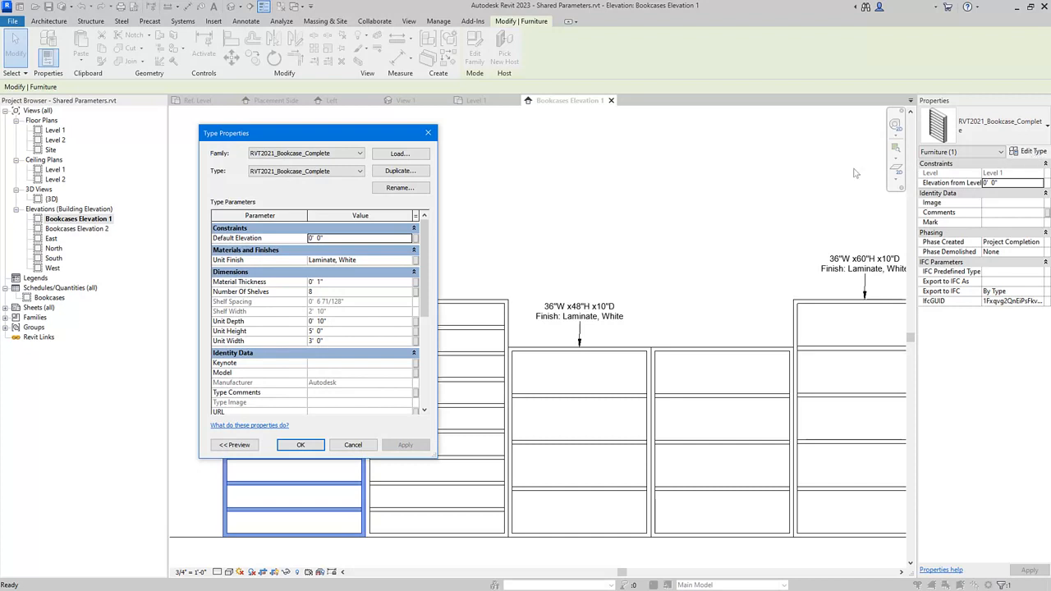
pyautogui.click(419, 172)
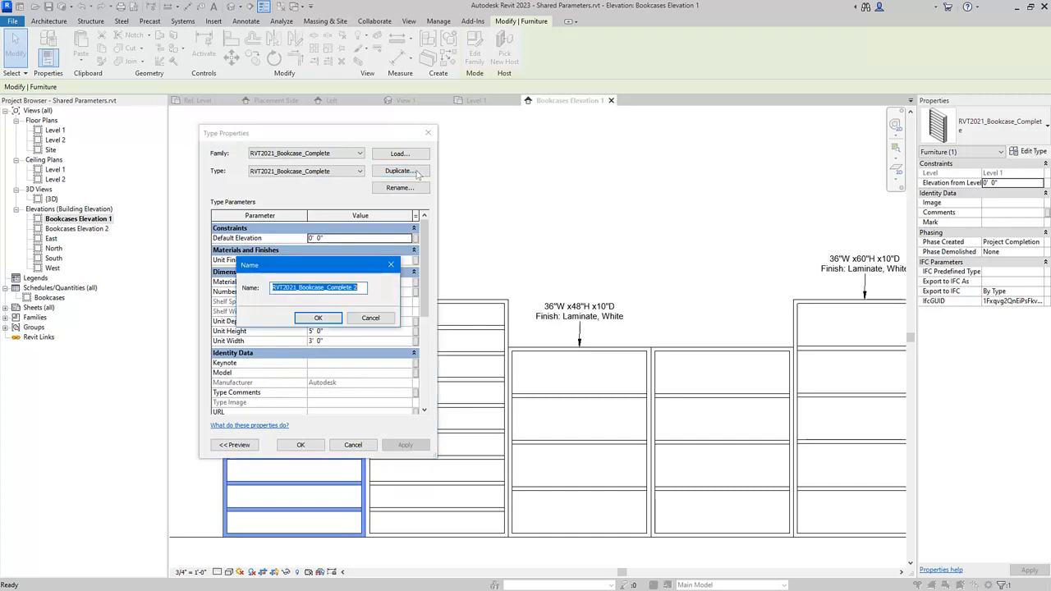
pyautogui.press('BackSpace')
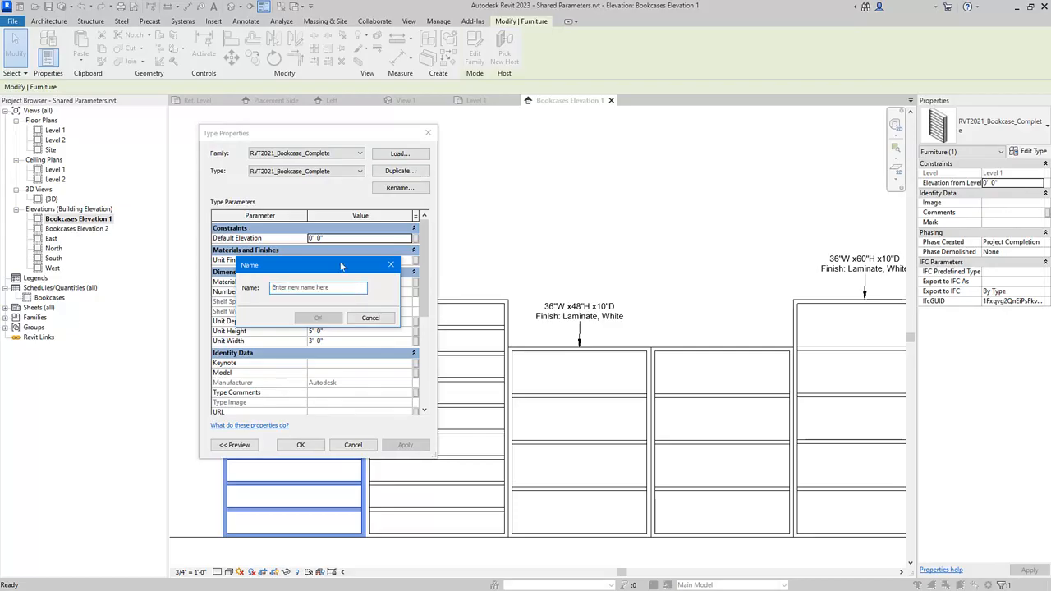
pyautogui.write('36" x 50" x 8"')
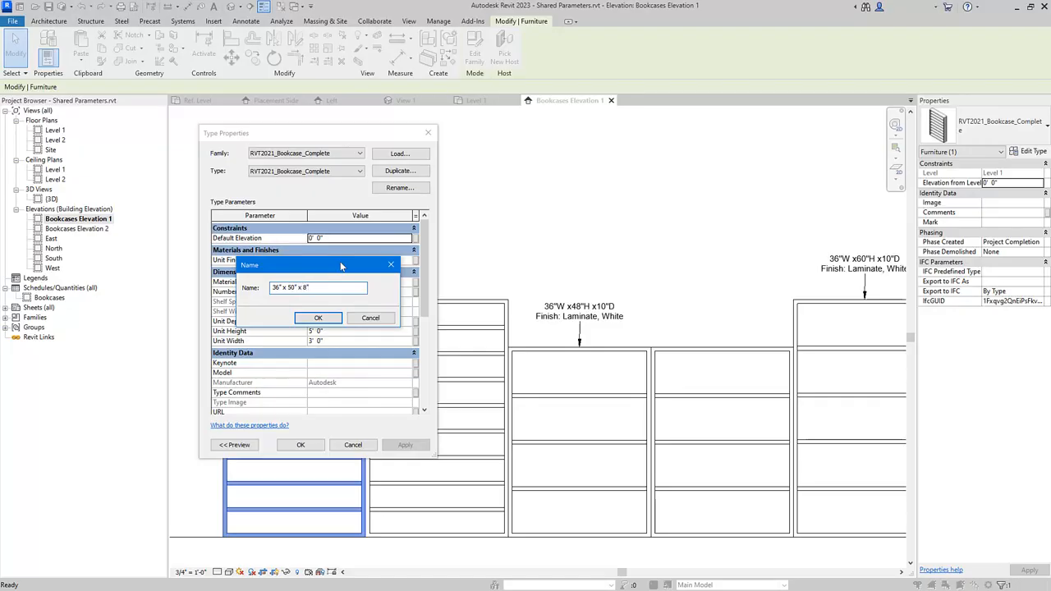
pyautogui.click(324, 320)
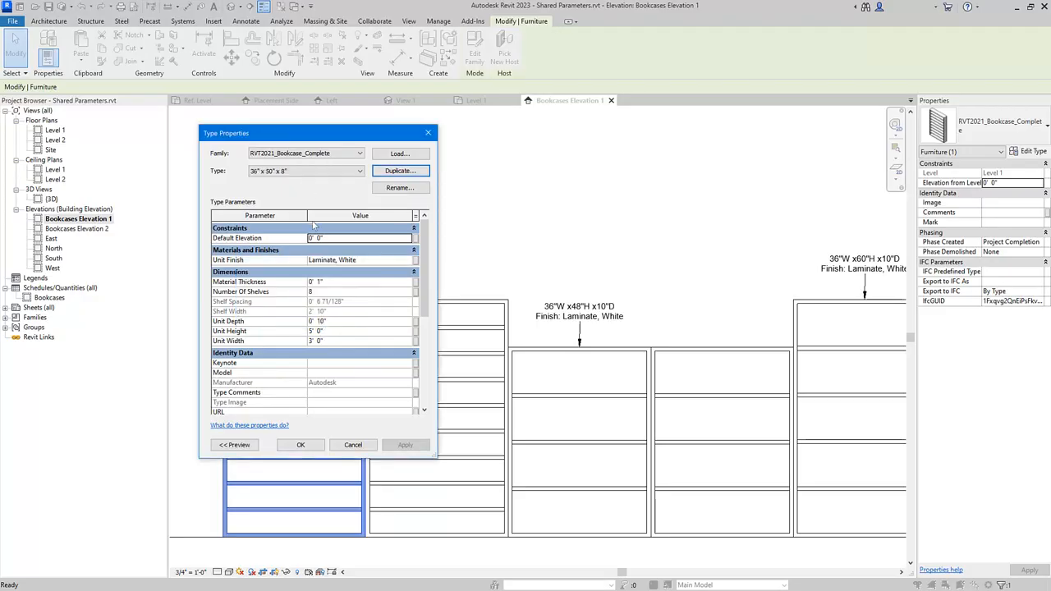
# Set the new type's Unit Height to 4' 2" and Unit Depth to 8", and confirm the type properties.
pyautogui.click(337, 341)
pyautogui.click(345, 339)
pyautogui.click(335, 331)
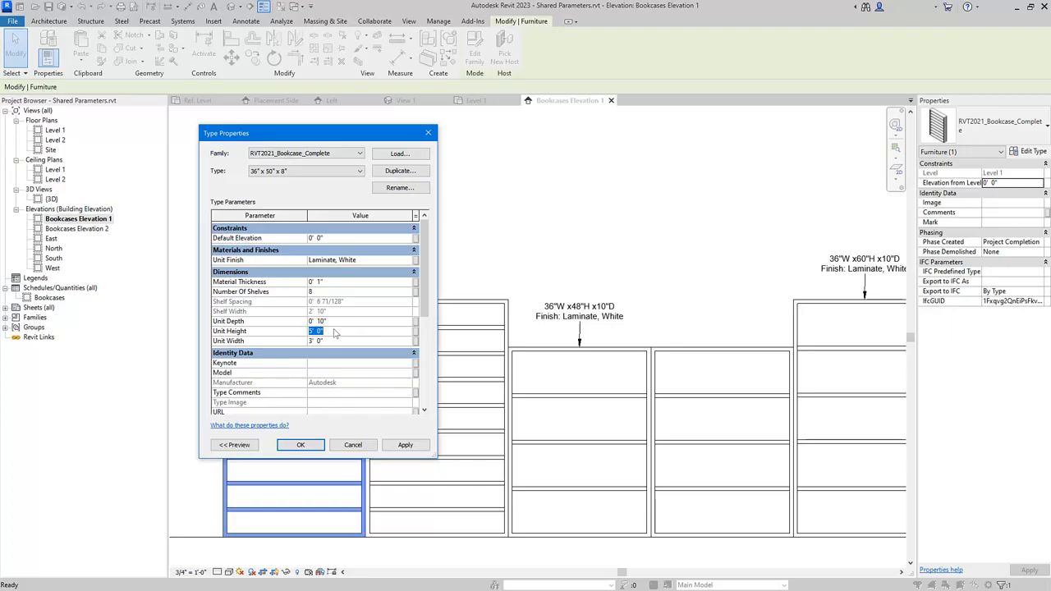
pyautogui.press('BackSpace')
pyautogui.click(344, 321)
pyautogui.write('8')
pyautogui.press('Tab')
pyautogui.click(346, 328)
pyautogui.click(299, 446)
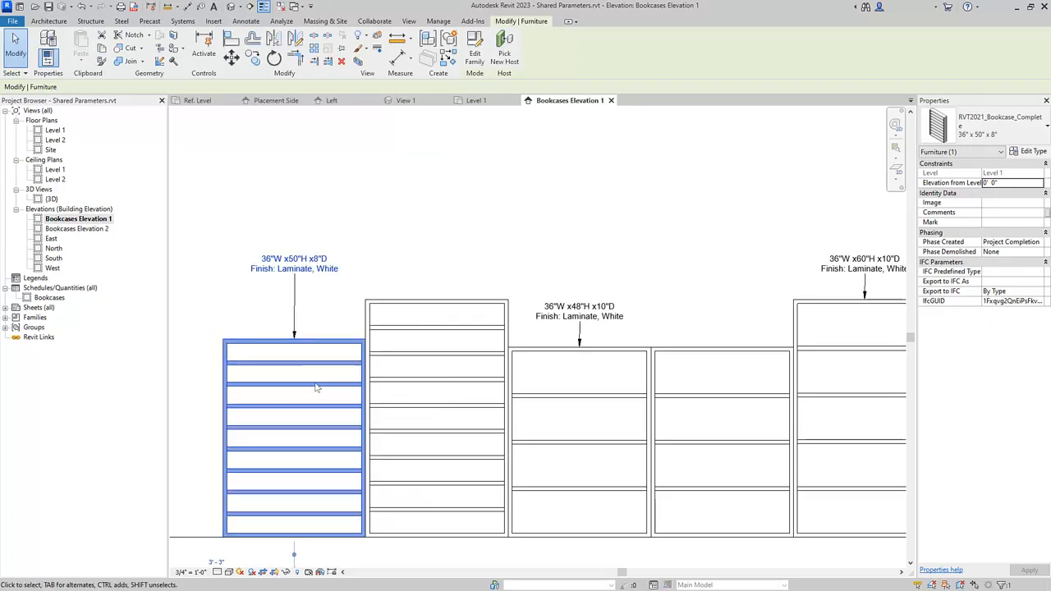
# Open the Bookcases schedule and inspect the row for the new bookcase type.
pyautogui.click(325, 318)
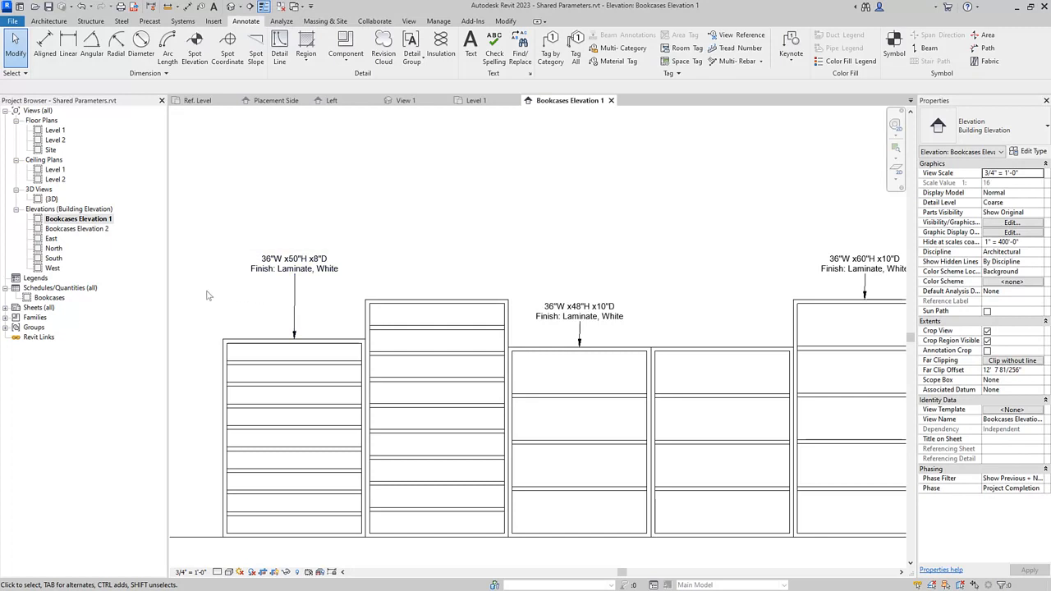
pyautogui.click(49, 298)
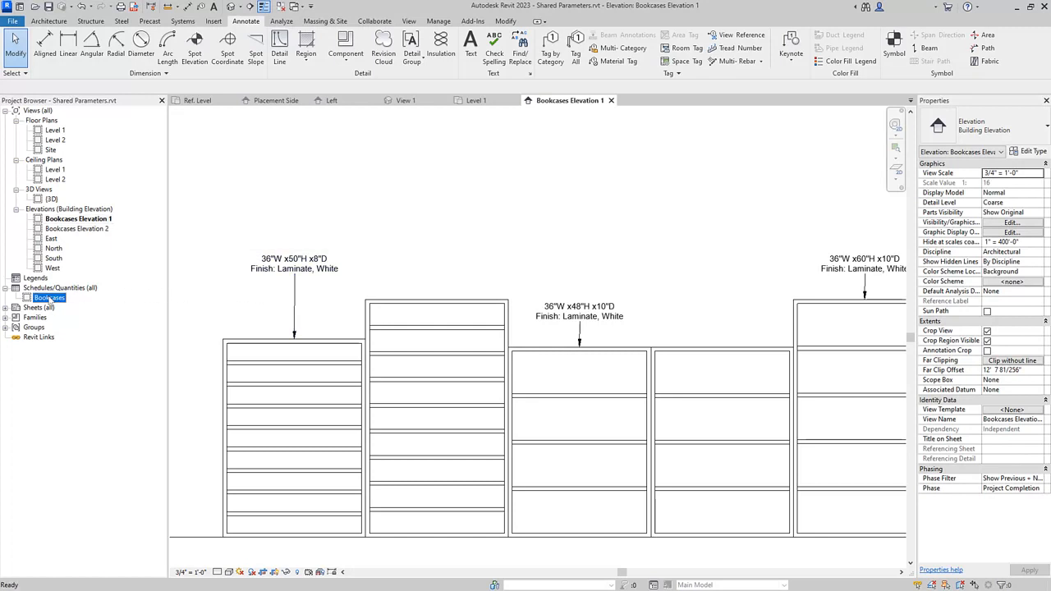
pyautogui.doubleClick(50, 298)
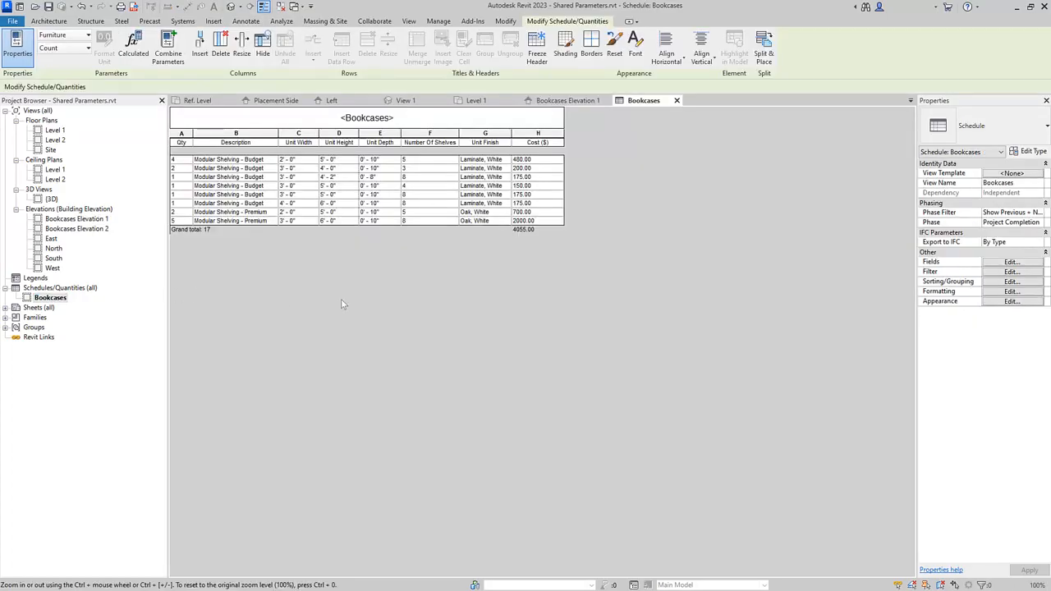
pyautogui.keyDown('ctrl'); pyautogui.scroll(4, 342, 302); pyautogui.keyUp('ctrl')
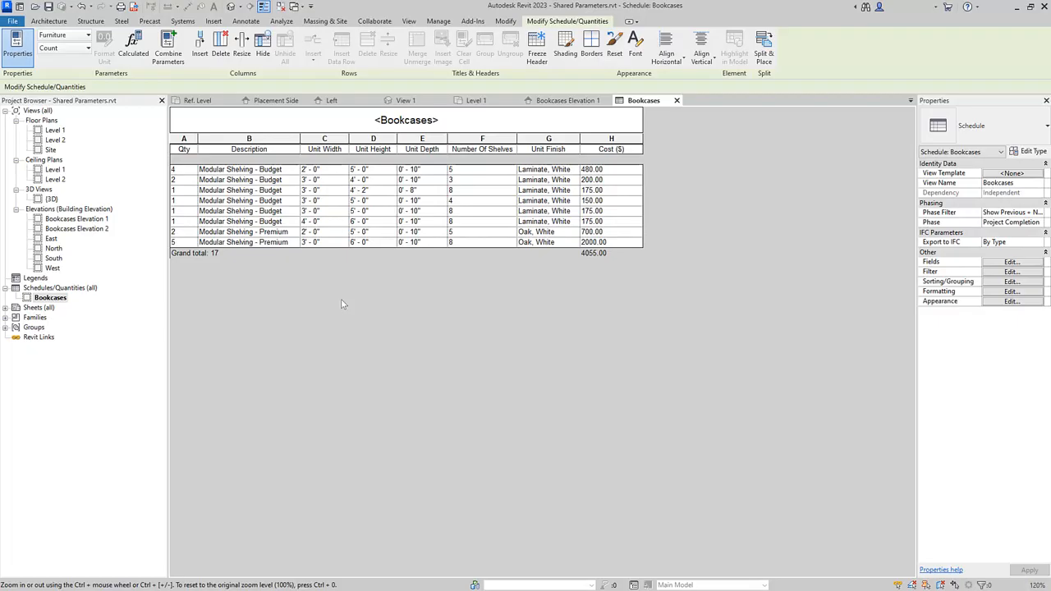
pyautogui.keyDown('ctrl'); pyautogui.scroll(3, 341, 302); pyautogui.keyUp('ctrl')
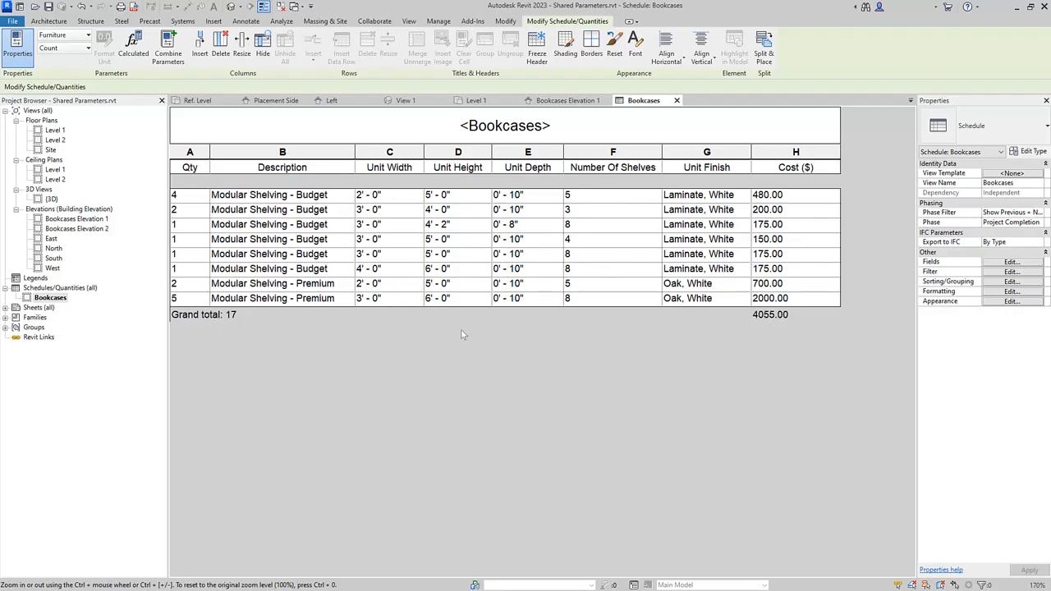
pyautogui.click(180, 227)
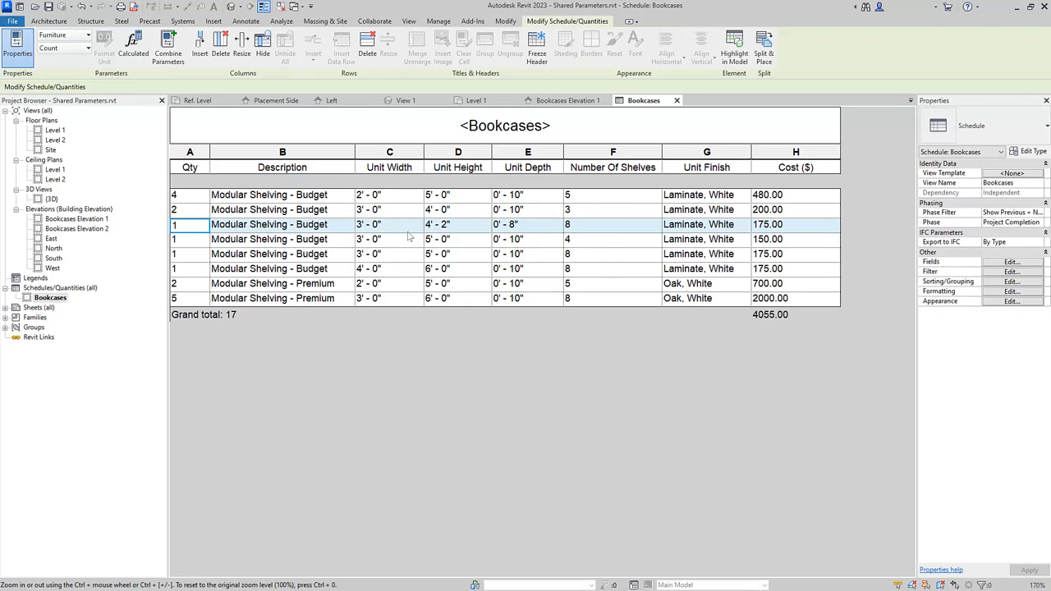